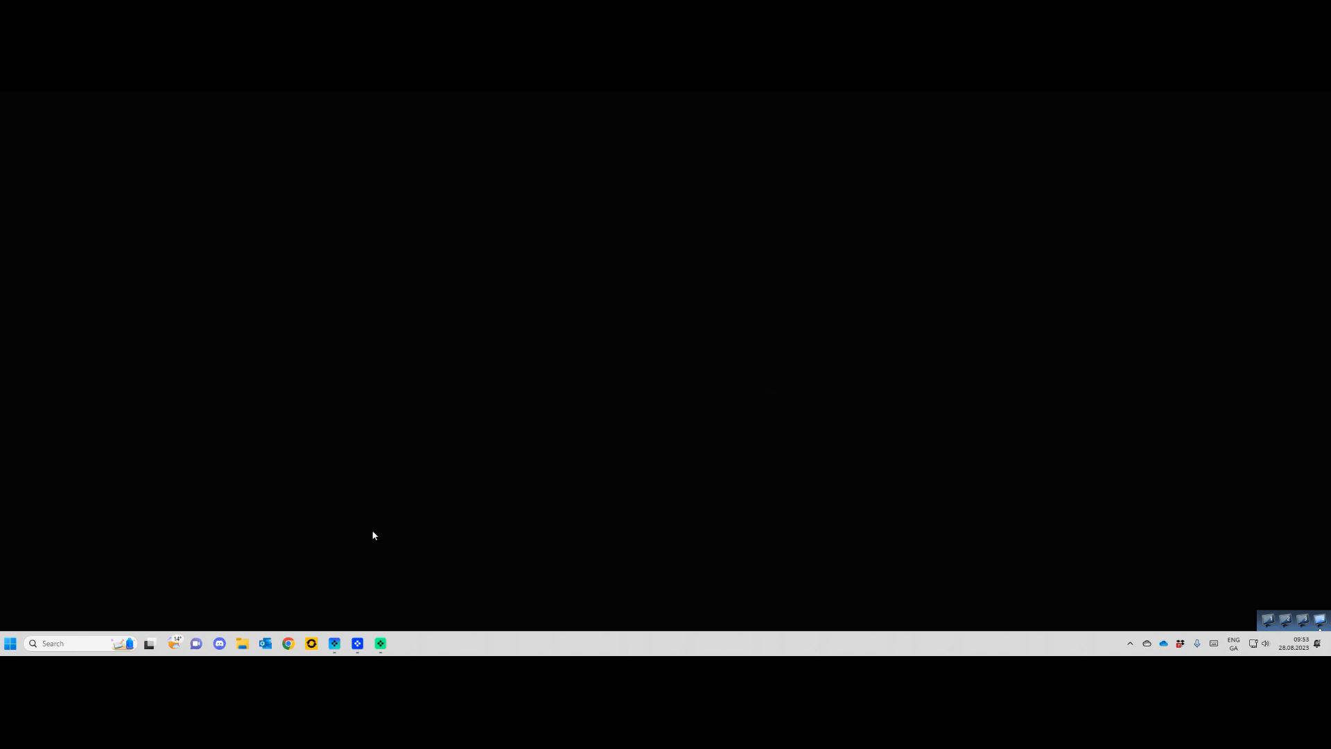
- Open Command Prompt and run ipconfig to list the computer's network configuration
{"action": "left_click", "coordinate": [63, 638]}
{"action": "type", "text": "cmd"}
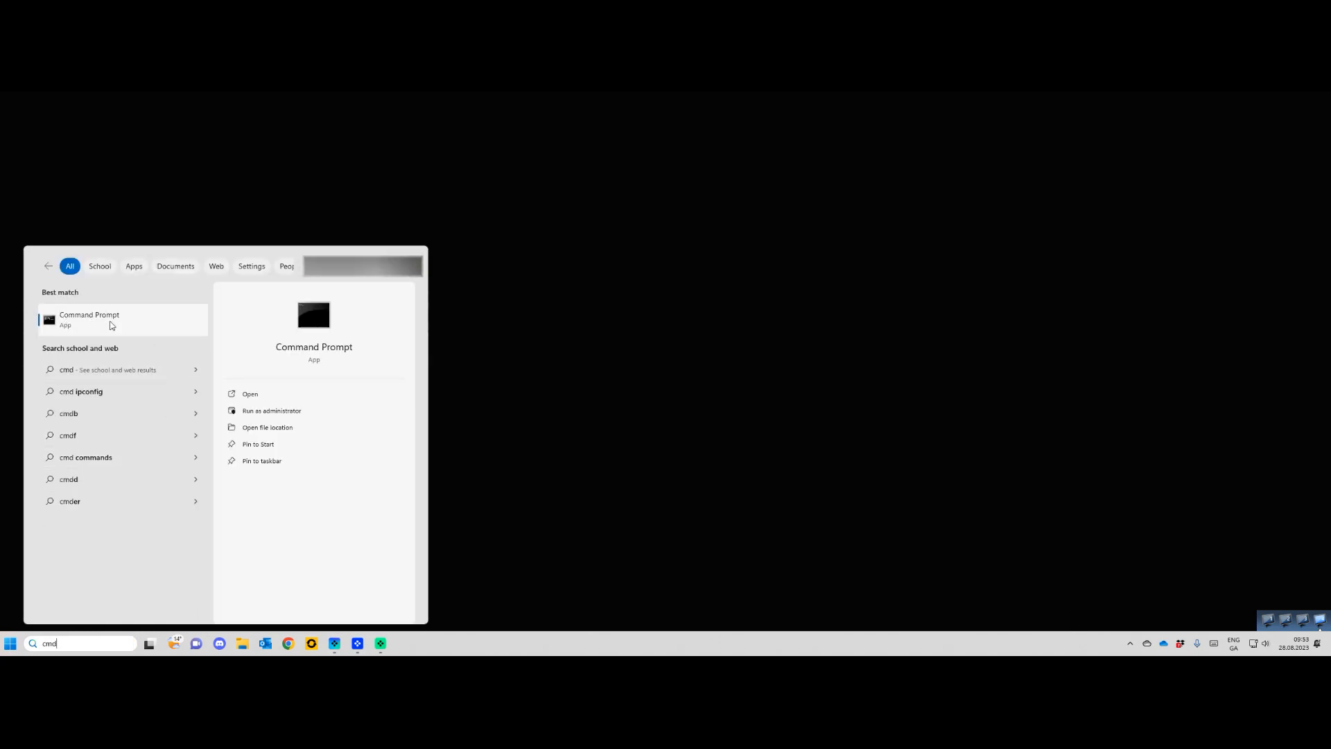
{"action": "left_click", "coordinate": [111, 323]}
{"action": "left_click_drag", "start_coordinate": [277, 125], "coordinate": [364, 170]}
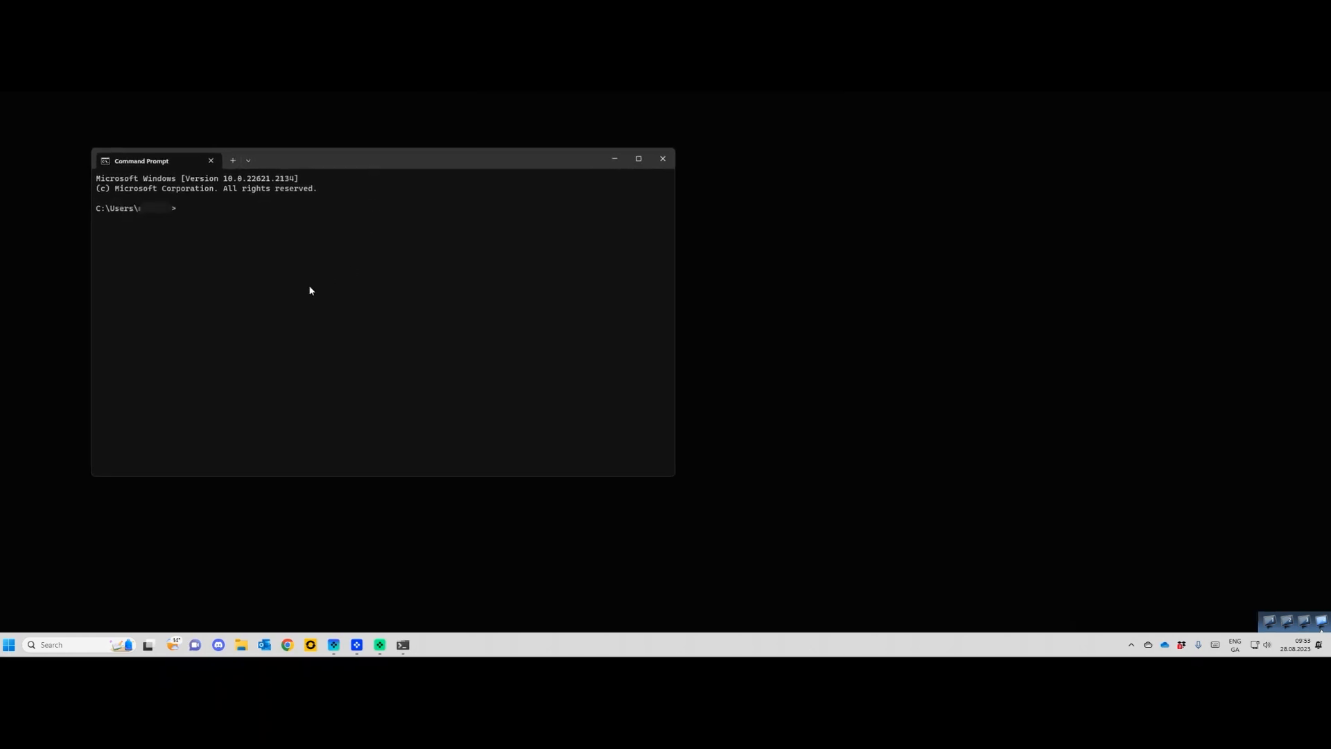
{"action": "type", "text": "ip"}
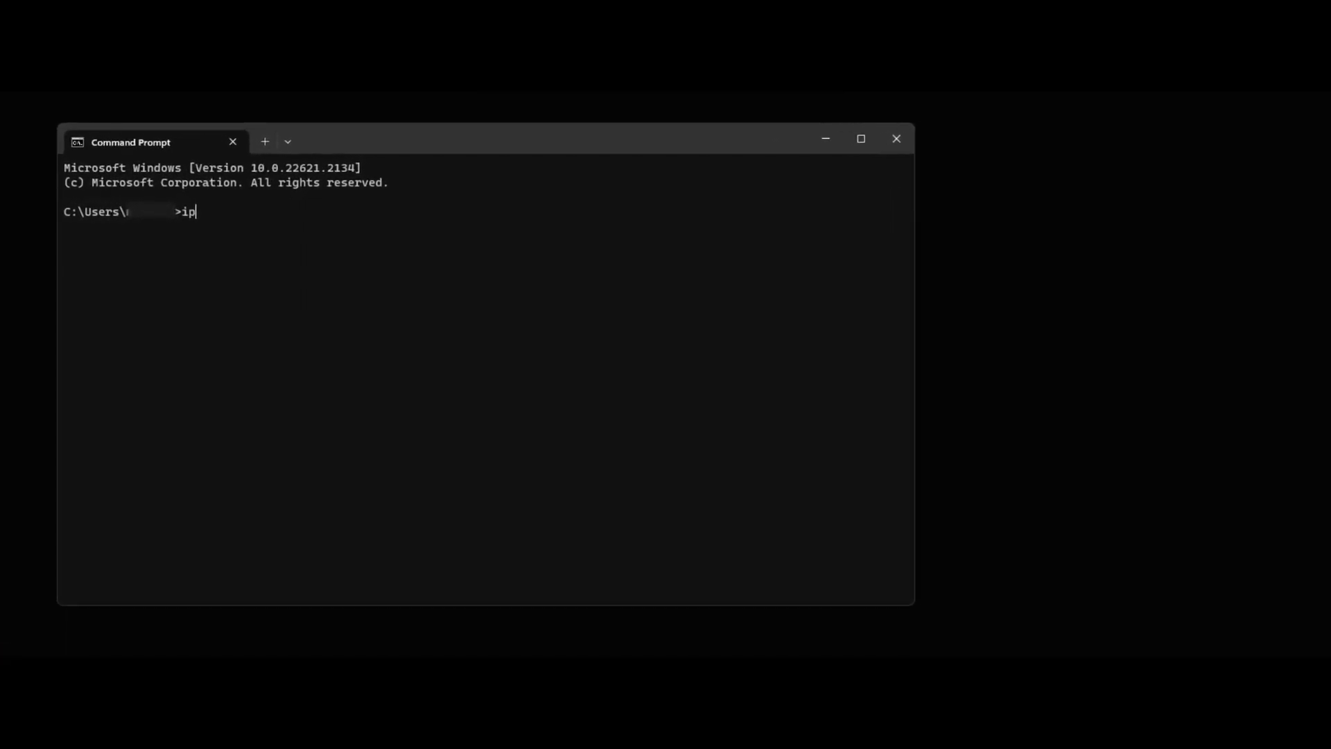
{"action": "type", "text": "confi"}
{"action": "type", "text": "g"}
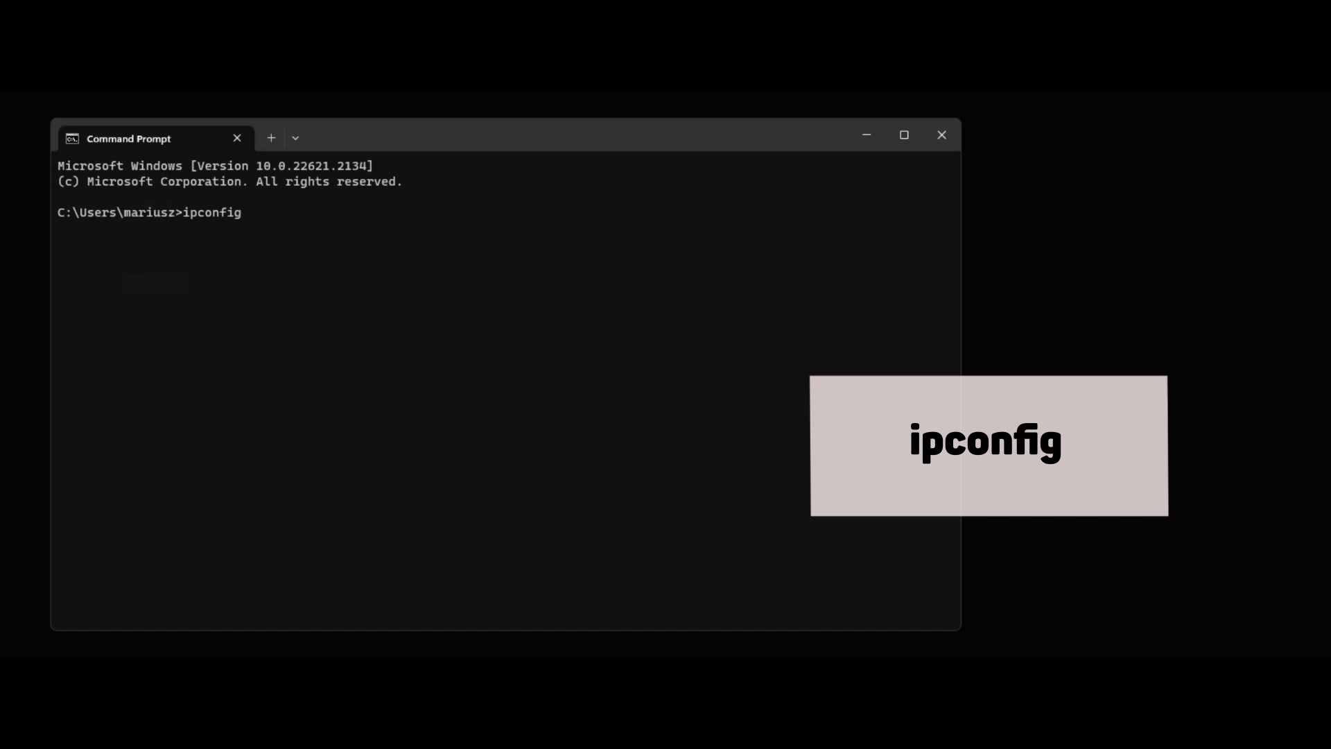
{"action": "key", "text": "Return"}
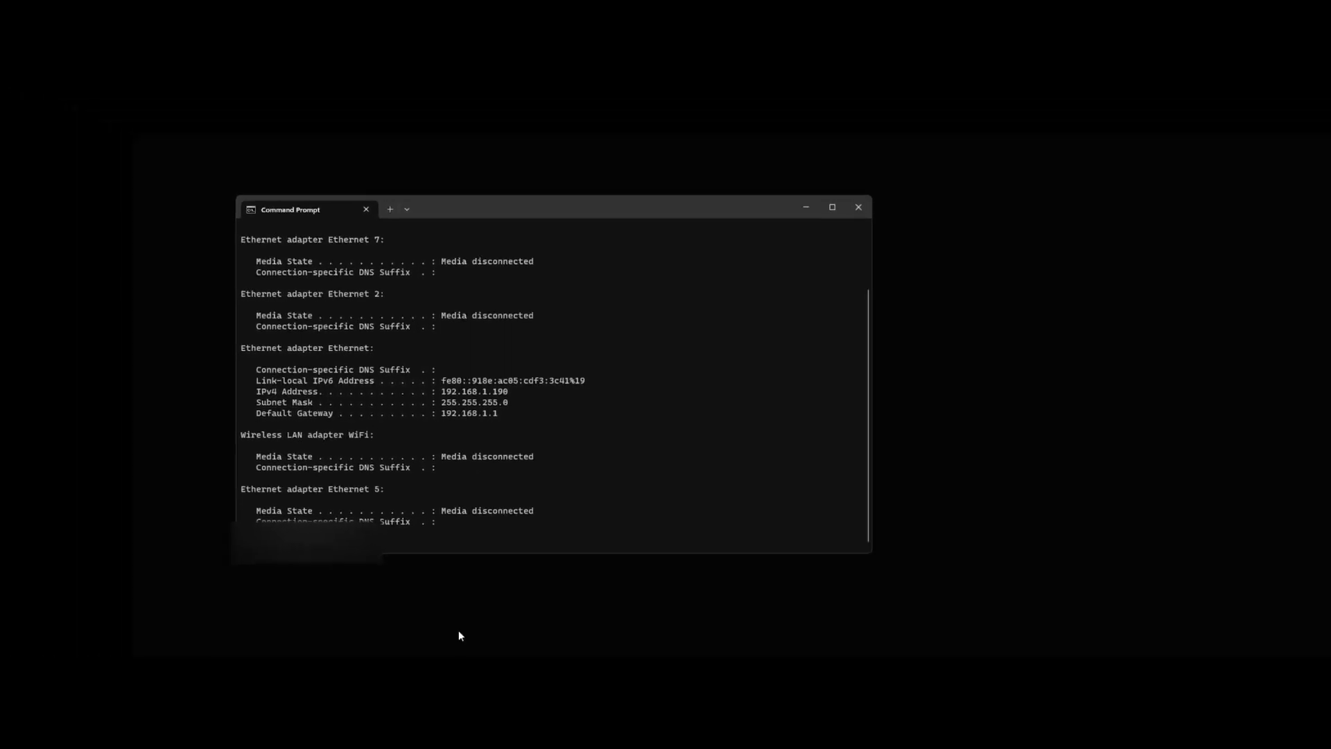
- Switch to Chrome and open the router's address 192.168.1.1
{"action": "left_click", "coordinate": [511, 633]}
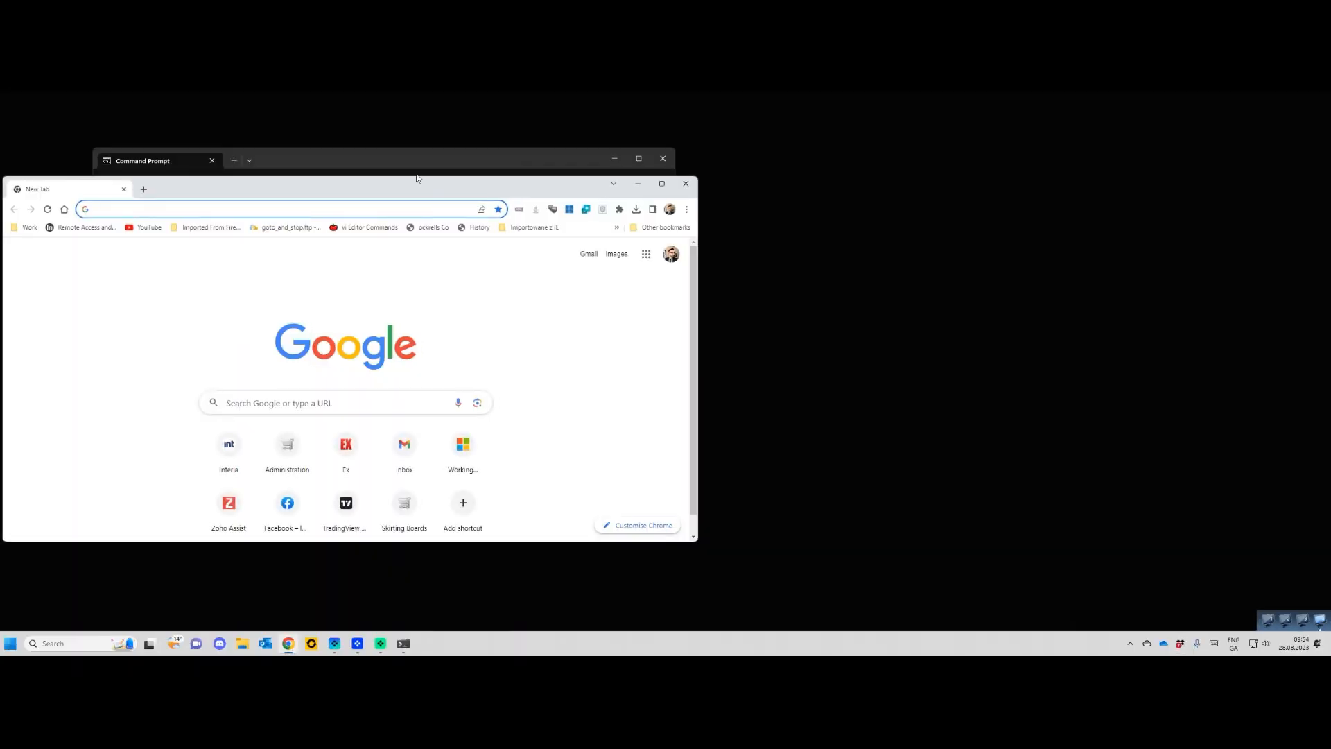
{"action": "left_click_drag", "start_coordinate": [318, 177], "coordinate": [478, 193]}
{"action": "left_click", "coordinate": [454, 226]}
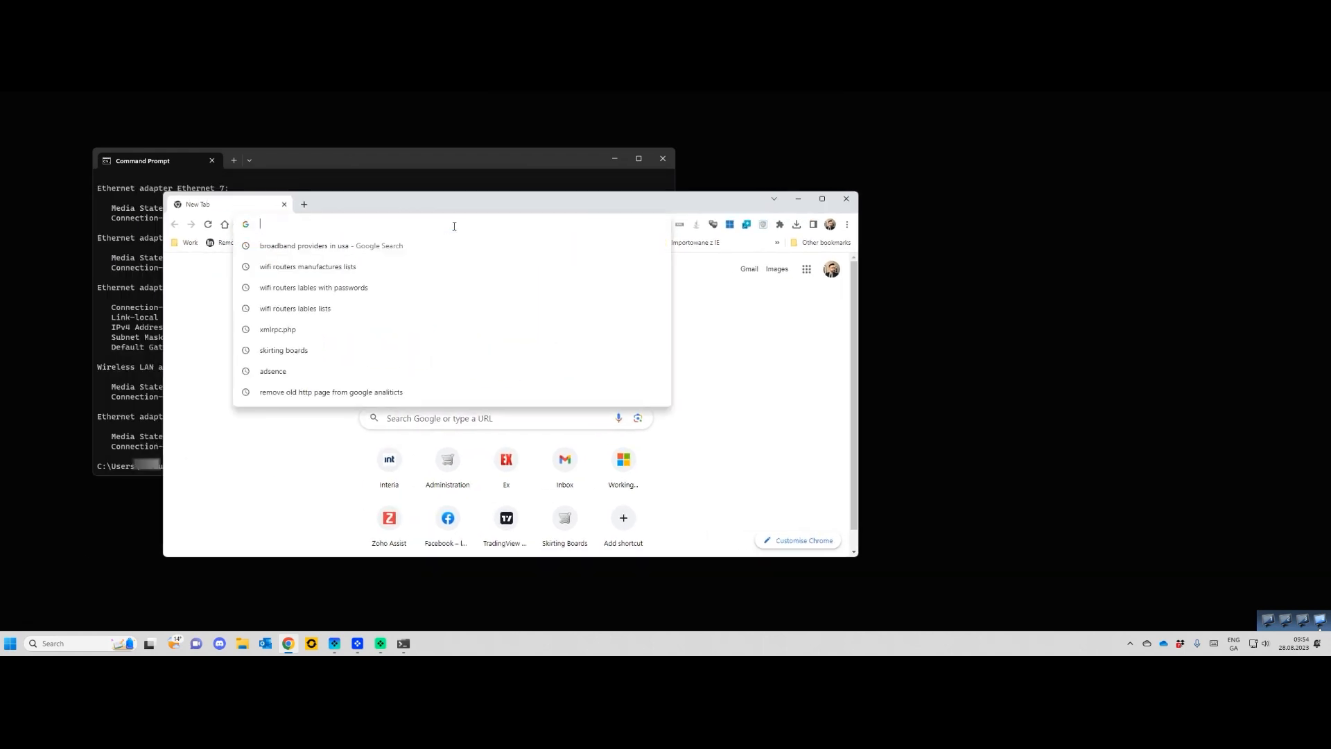
{"action": "type", "text": "192."}
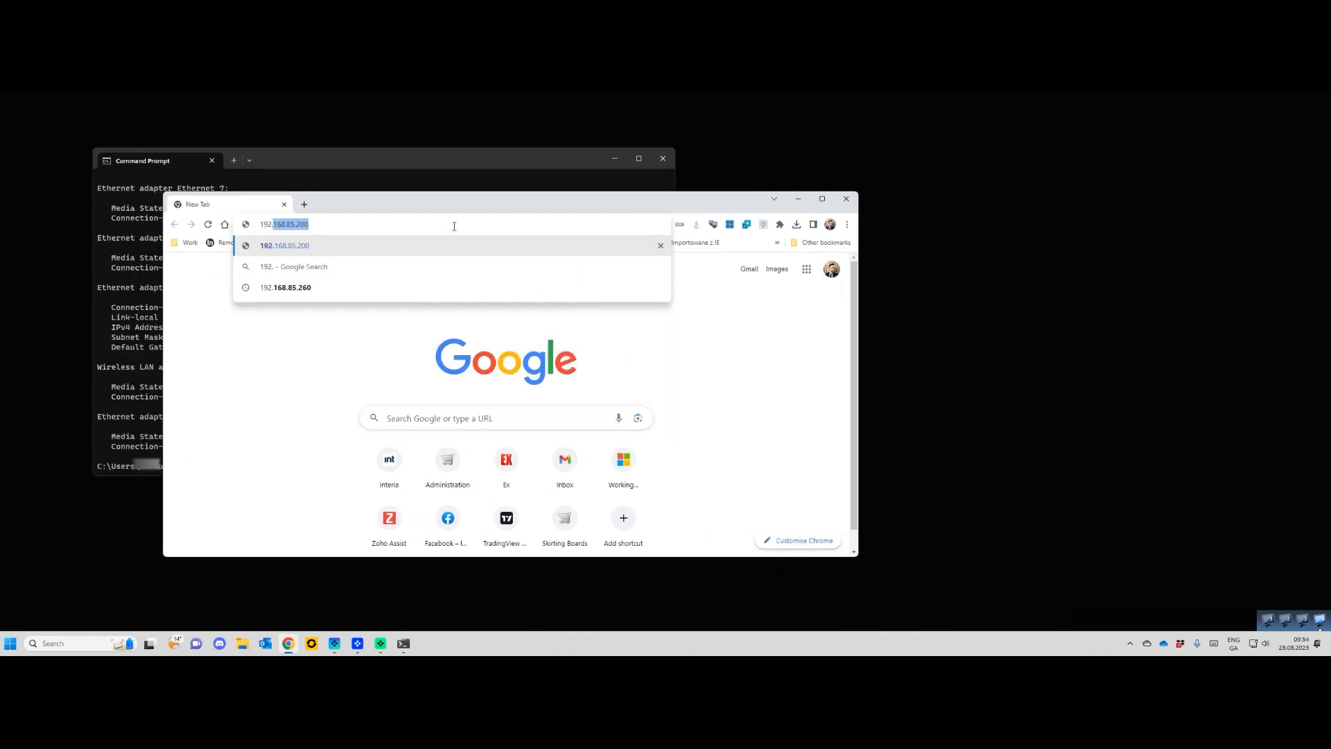
{"action": "type", "text": "168.1.1"}
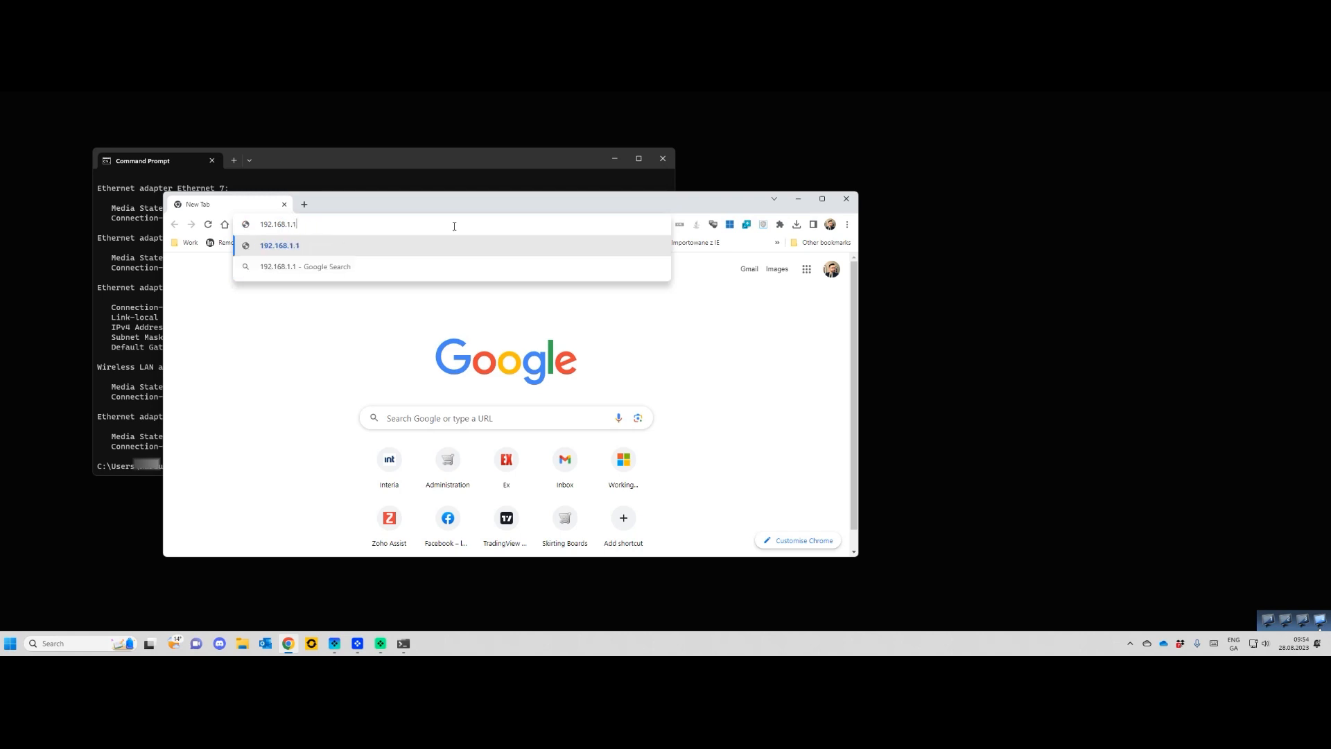
{"action": "key", "text": "Return"}
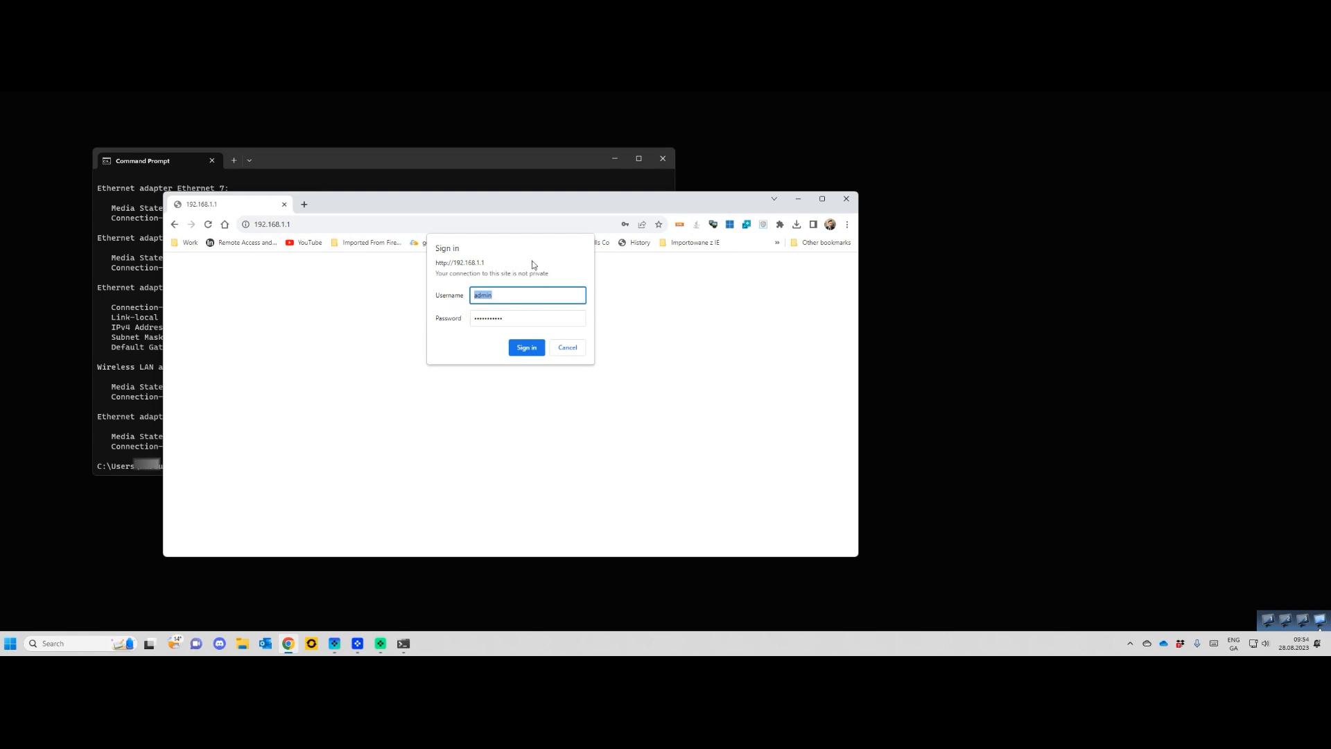
- Maximize the browser window and sign in to the router with the prefilled credentials
{"action": "double_click", "coordinate": [653, 201]}
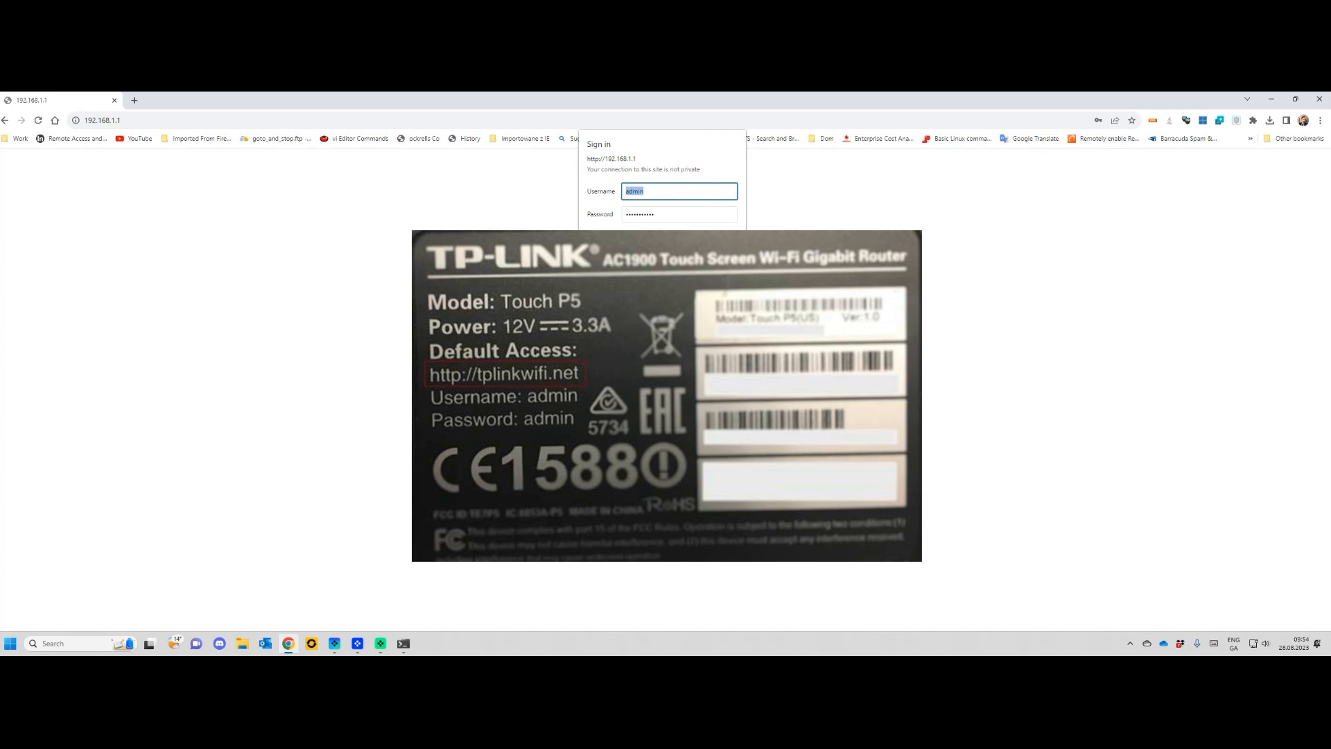
{"action": "key", "text": "Return"}
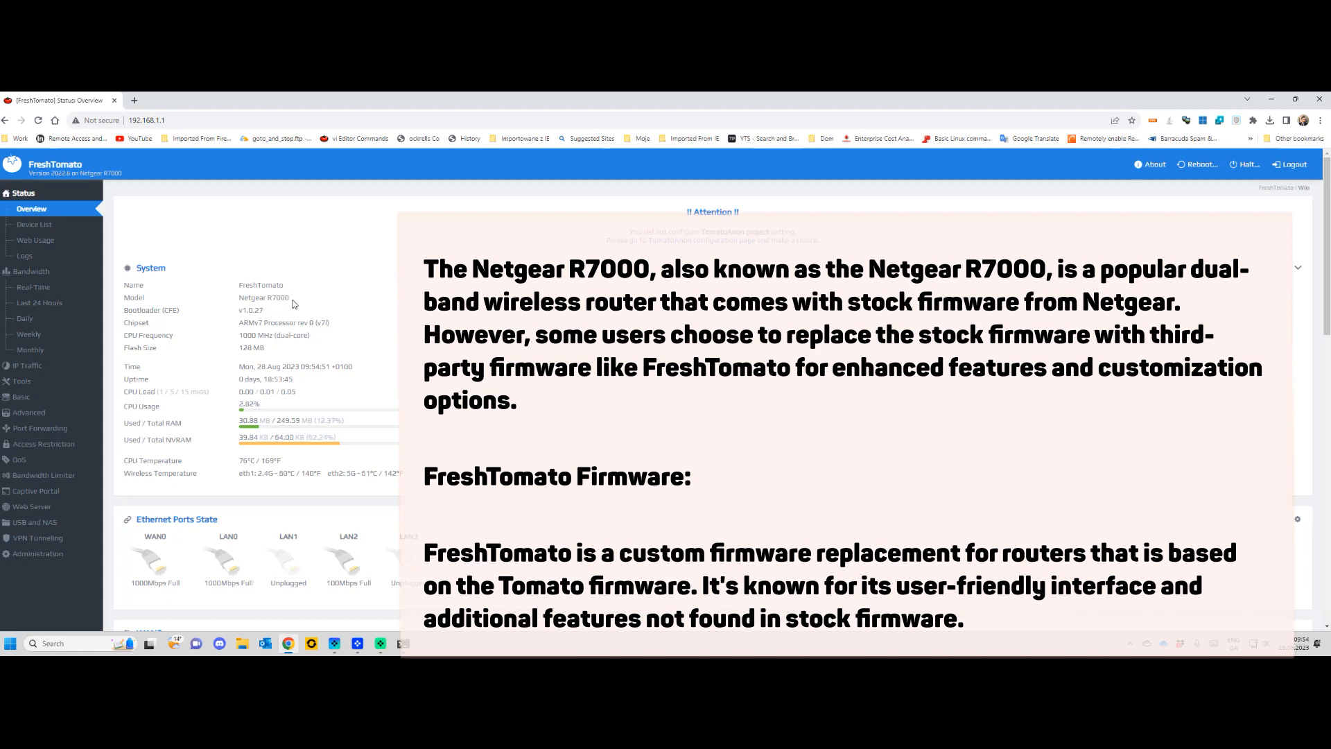
{"action": "left_click_drag", "start_coordinate": [290, 299], "coordinate": [239, 287]}
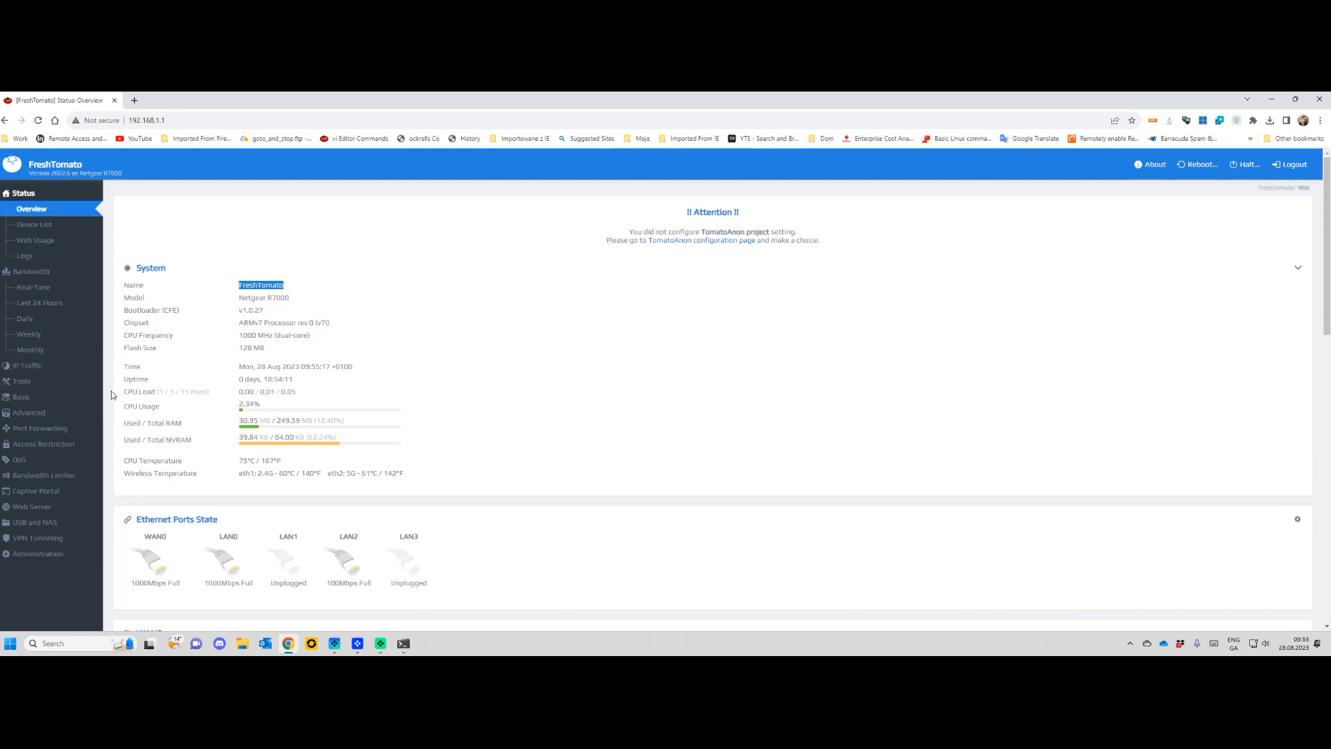
- Examine the router's advanced wireless settings for the 2.4 GHz and 5 GHz bands
{"action": "left_click", "coordinate": [20, 397]}
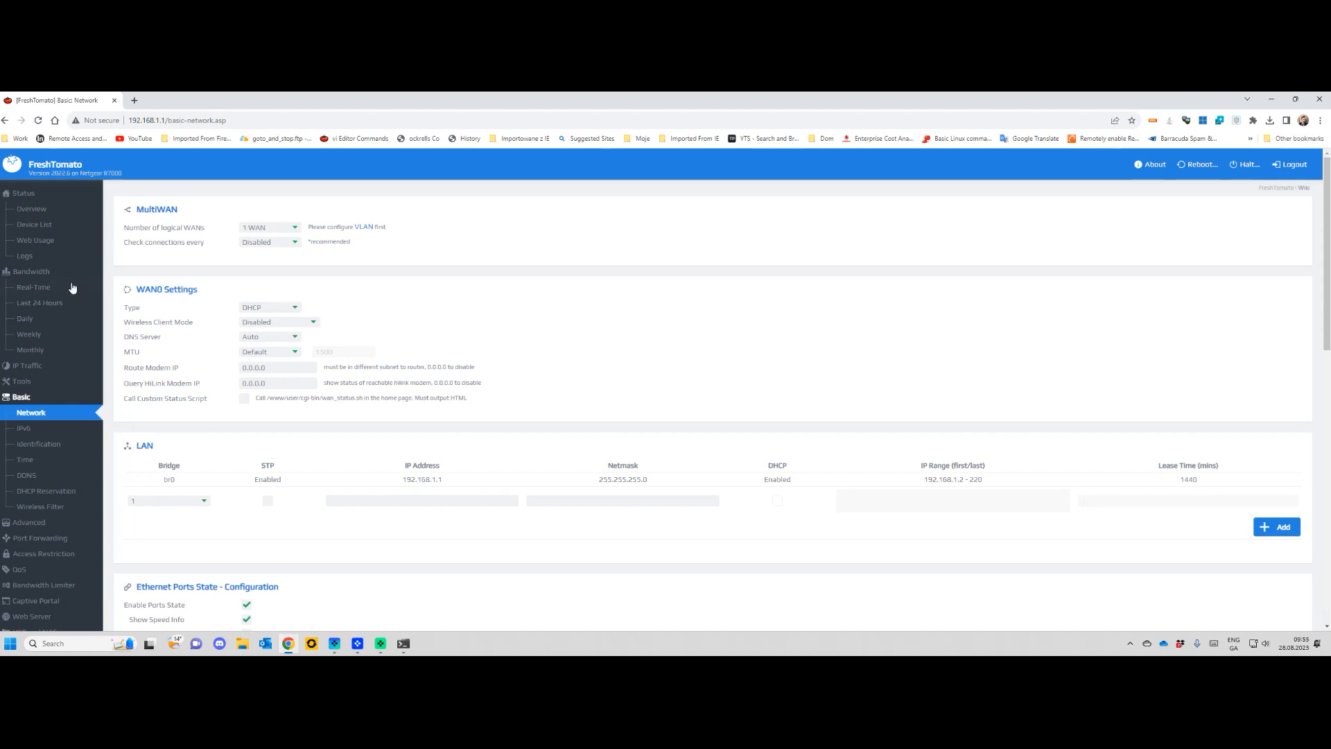
{"action": "left_click", "coordinate": [42, 528]}
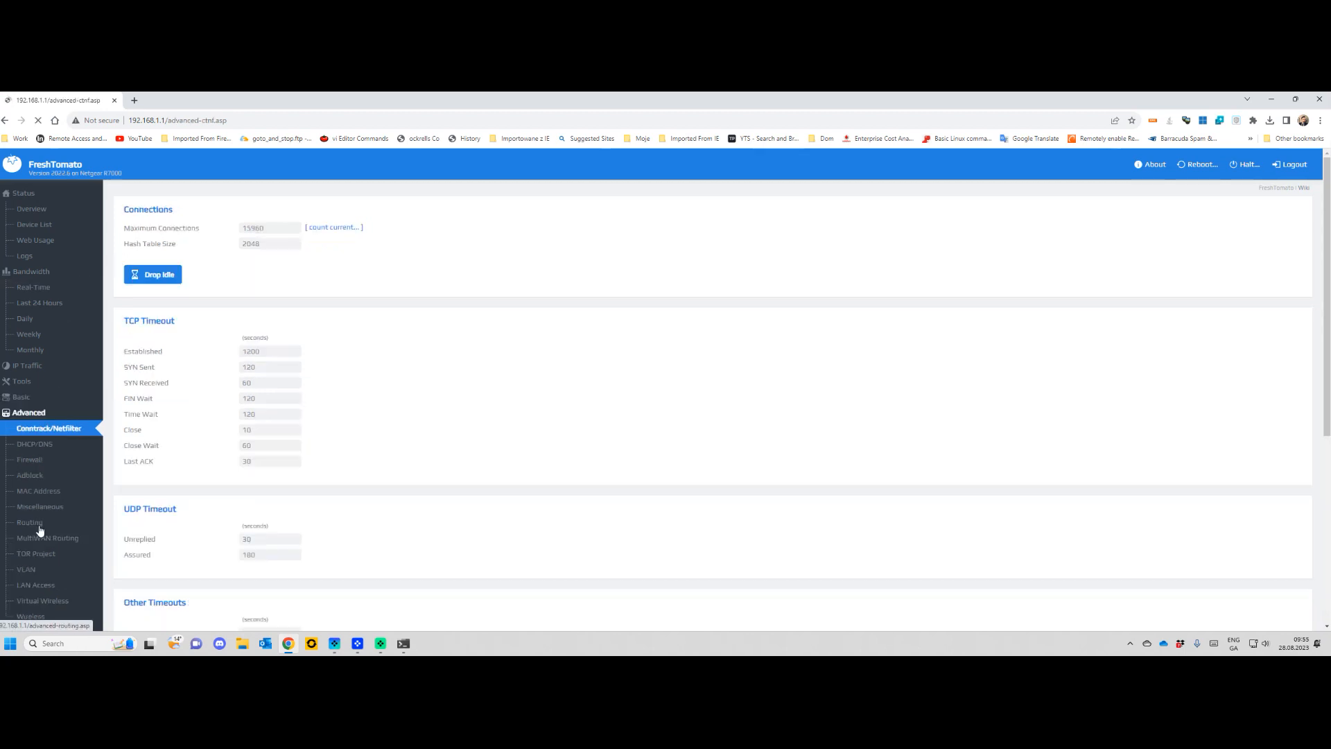
{"action": "scroll", "coordinate": [94, 481], "scroll_direction": "down", "scroll_amount": 2}
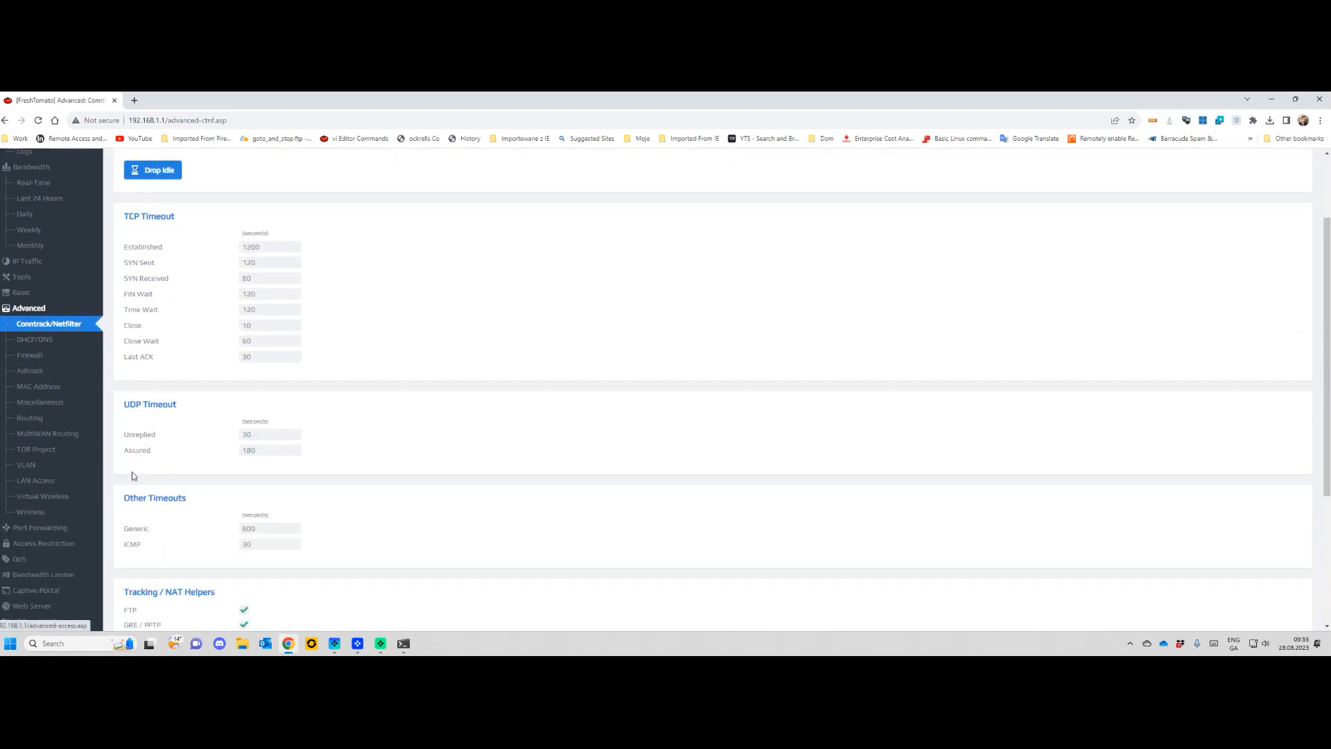
{"action": "left_click", "coordinate": [21, 513]}
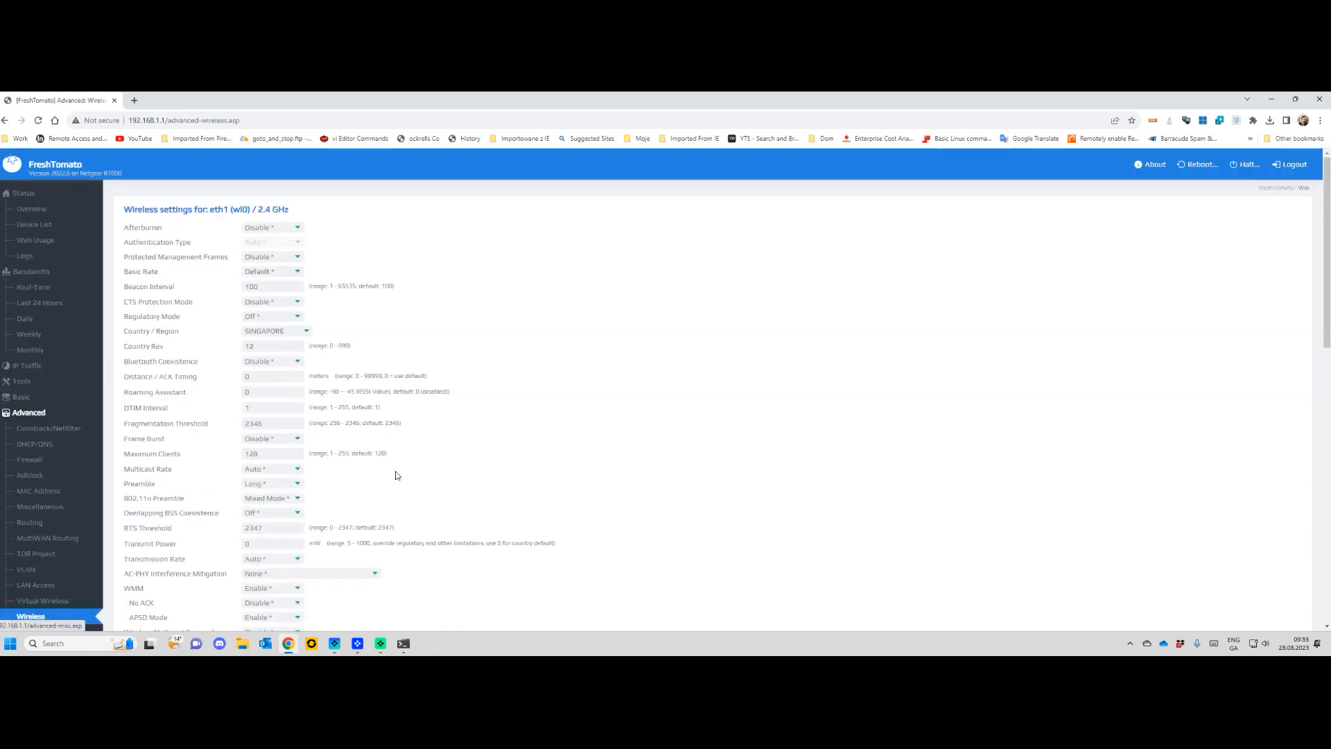
{"action": "scroll", "coordinate": [267, 313], "scroll_direction": "down", "scroll_amount": 2}
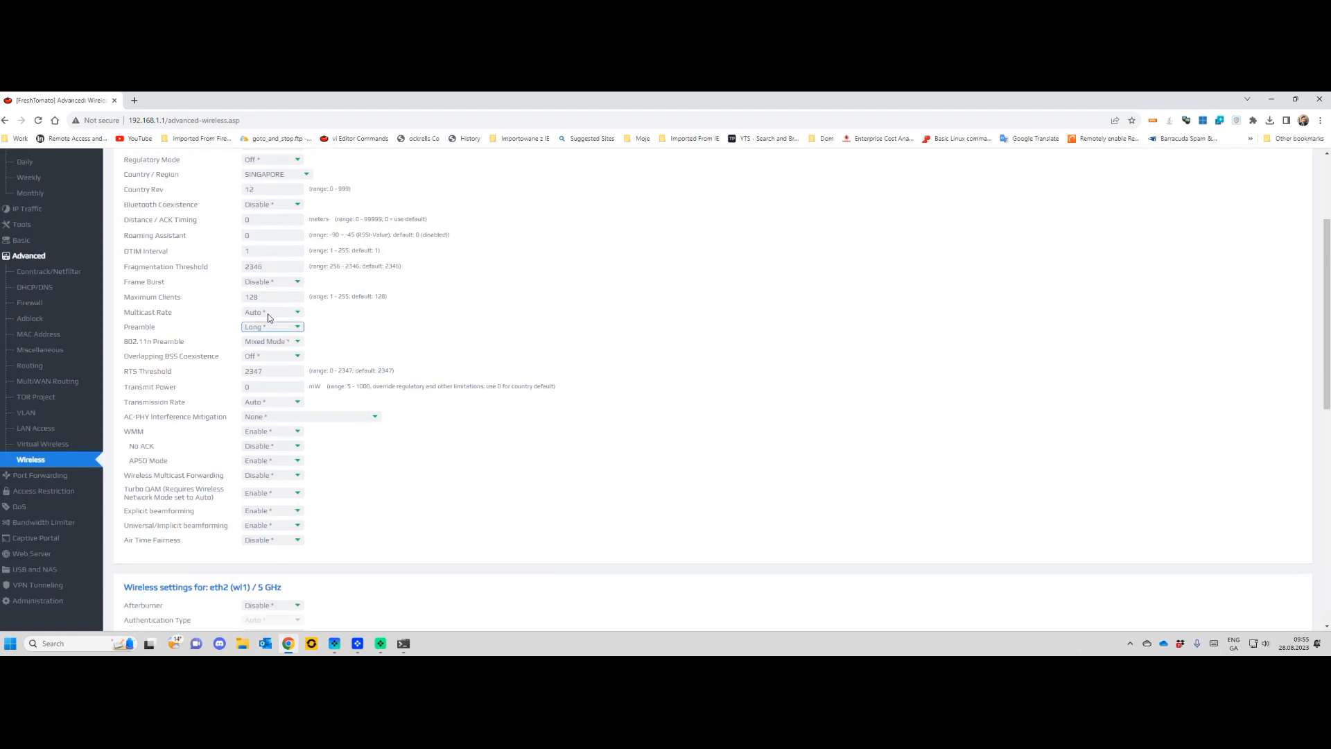
{"action": "scroll", "coordinate": [268, 314], "scroll_direction": "up", "scroll_amount": 2}
{"action": "scroll", "coordinate": [275, 375], "scroll_direction": "down", "scroll_amount": 6}
{"action": "scroll", "coordinate": [274, 375], "scroll_direction": "down", "scroll_amount": 5}
{"action": "scroll", "coordinate": [275, 385], "scroll_direction": "up", "scroll_amount": 10}
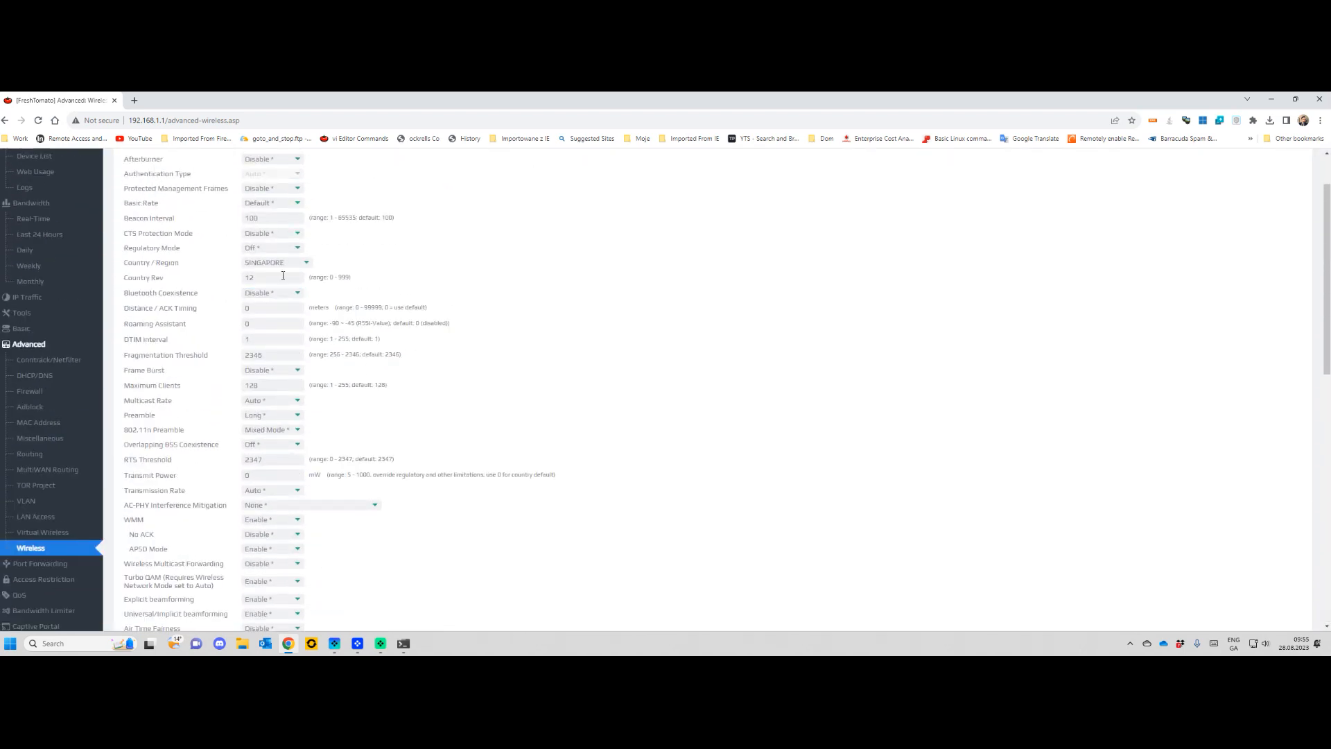
{"action": "scroll", "coordinate": [271, 278], "scroll_direction": "up", "scroll_amount": 2}
- Open the basic network settings and examine the 2.4 GHz and 5 GHz wireless sections
{"action": "left_click", "coordinate": [21, 396]}
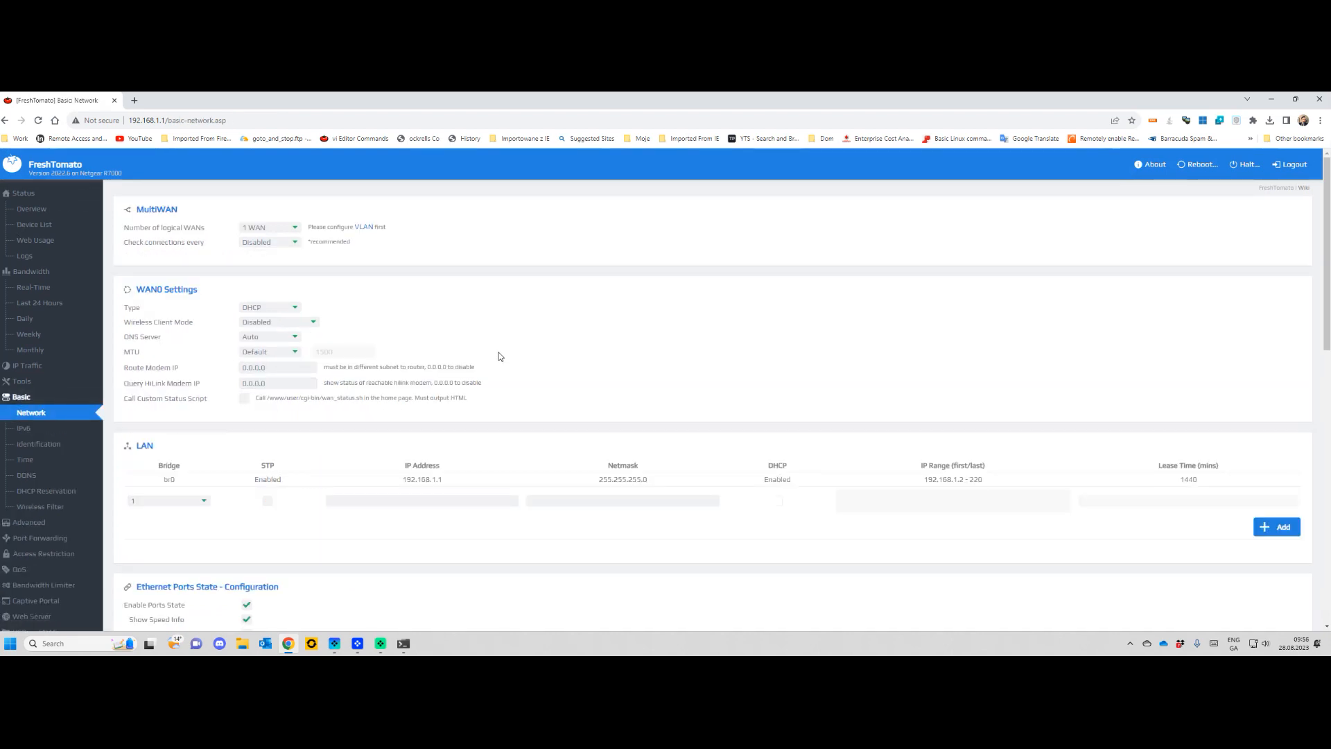
{"action": "scroll", "coordinate": [498, 352], "scroll_direction": "down", "scroll_amount": 6}
{"action": "scroll", "coordinate": [497, 352], "scroll_direction": "up", "scroll_amount": 1}
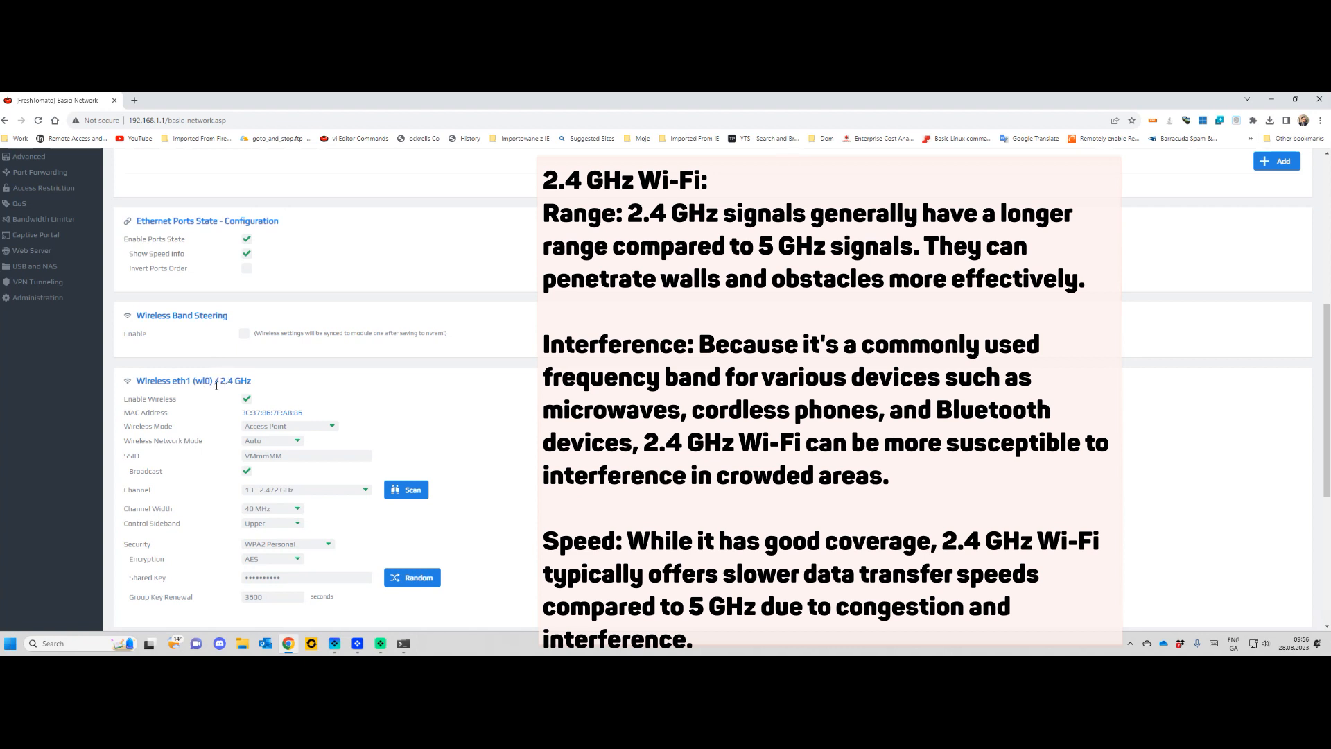
{"action": "scroll", "coordinate": [217, 386], "scroll_direction": "down", "scroll_amount": 1}
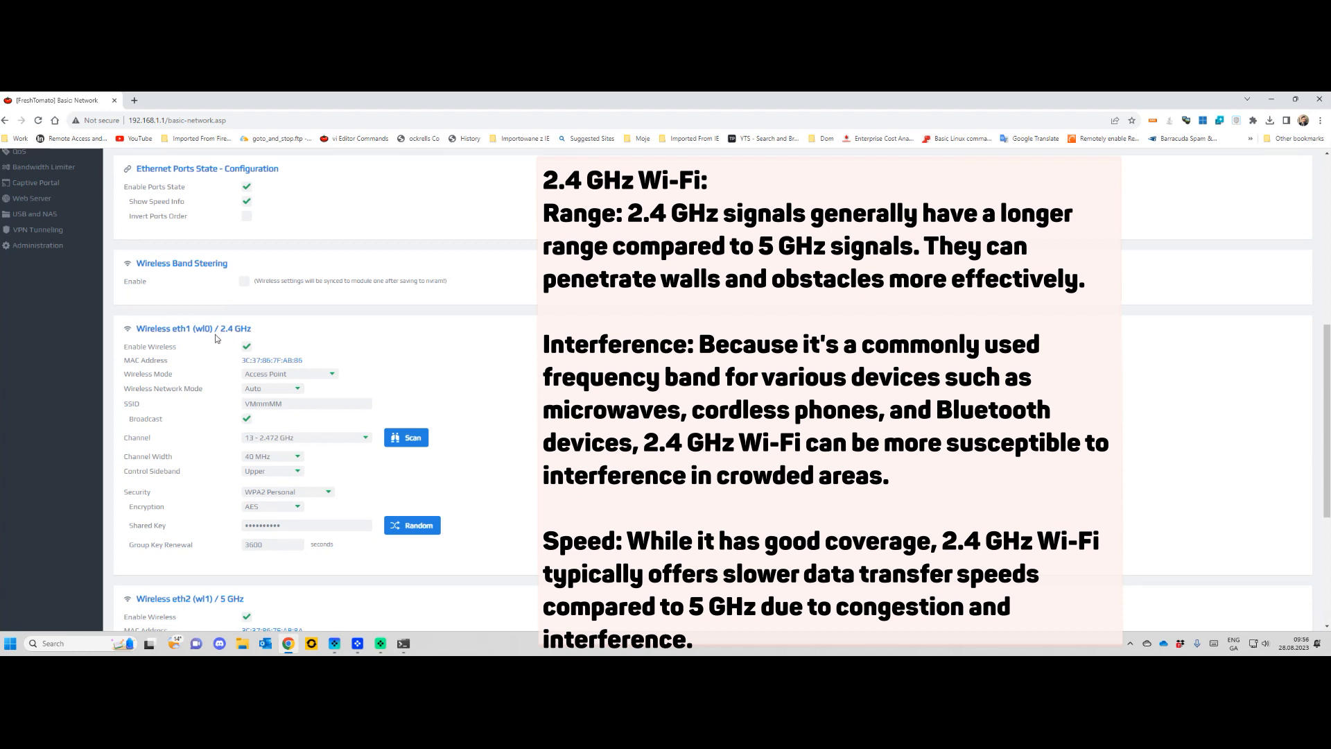
{"action": "left_click_drag", "start_coordinate": [220, 328], "coordinate": [234, 329]}
{"action": "left_click", "coordinate": [254, 330]}
{"action": "scroll", "coordinate": [282, 448], "scroll_direction": "down", "scroll_amount": 3}
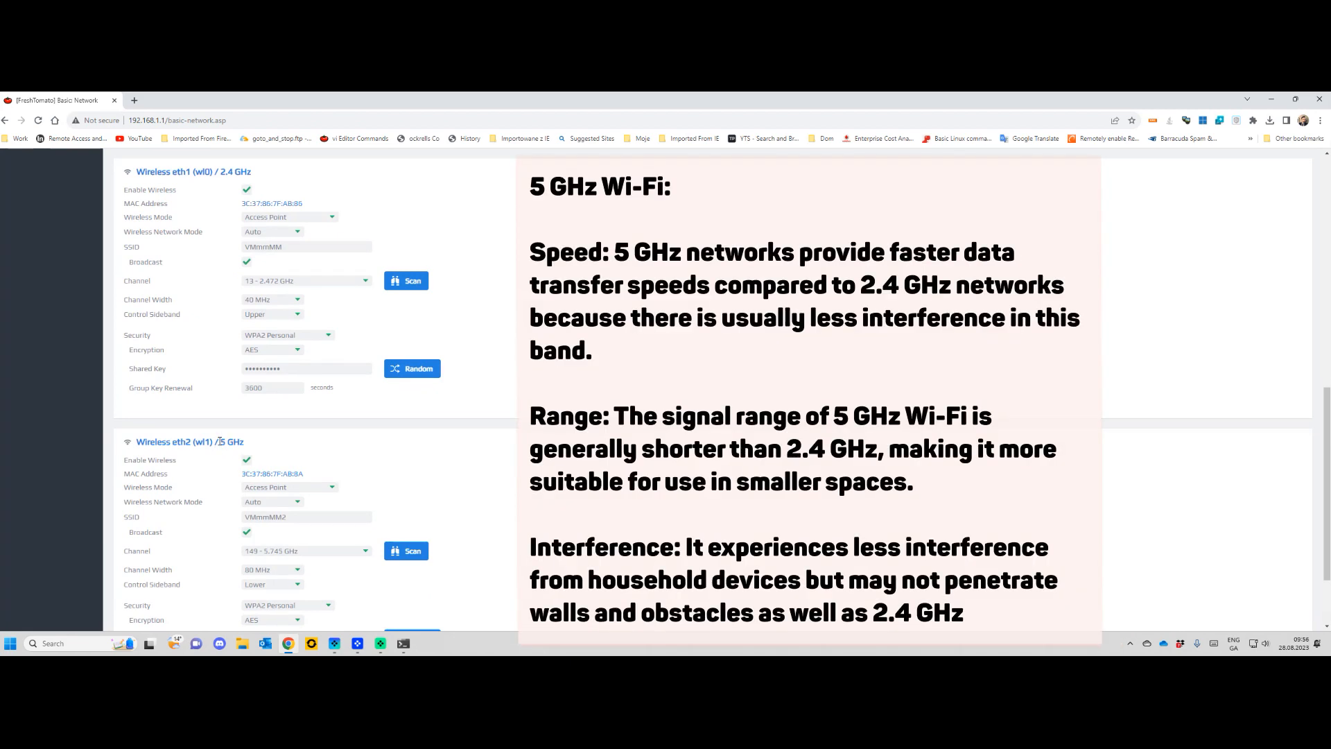
{"action": "scroll", "coordinate": [219, 443], "scroll_direction": "down", "scroll_amount": 1}
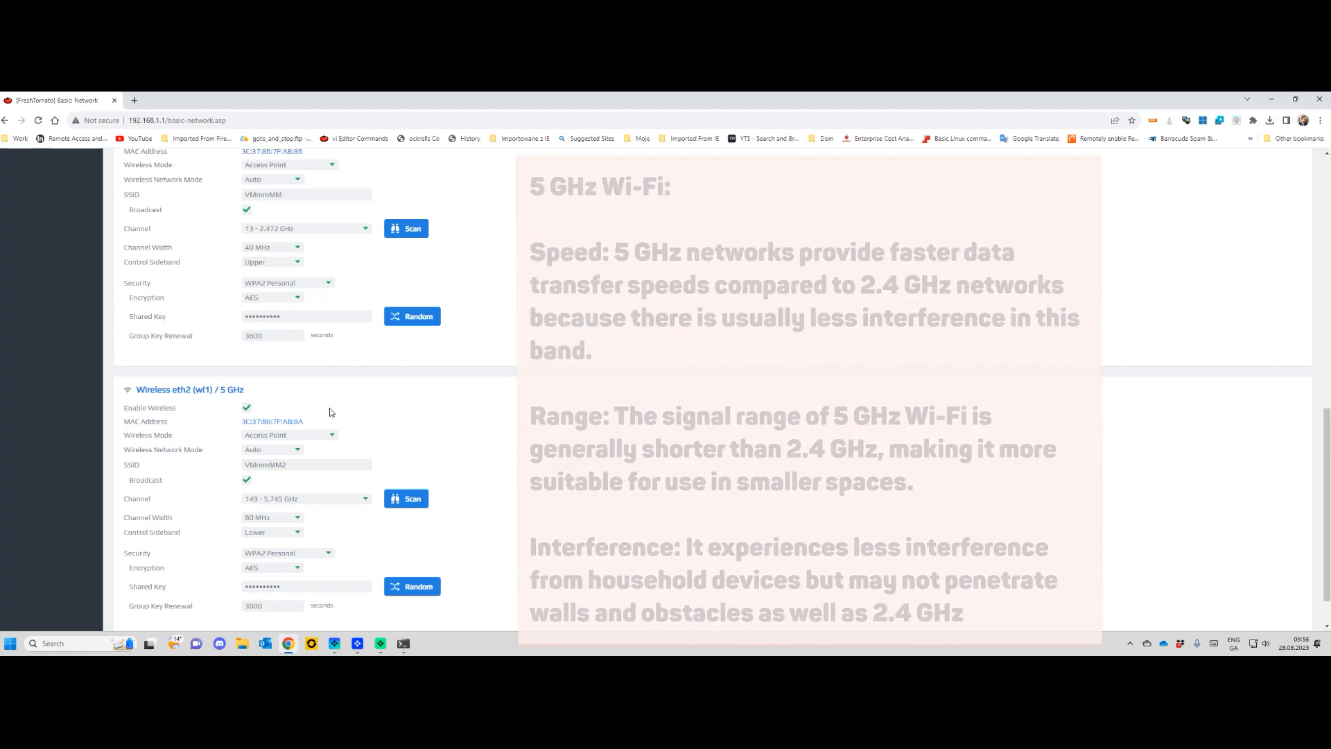
{"action": "scroll", "coordinate": [345, 327], "scroll_direction": "up", "scroll_amount": 4}
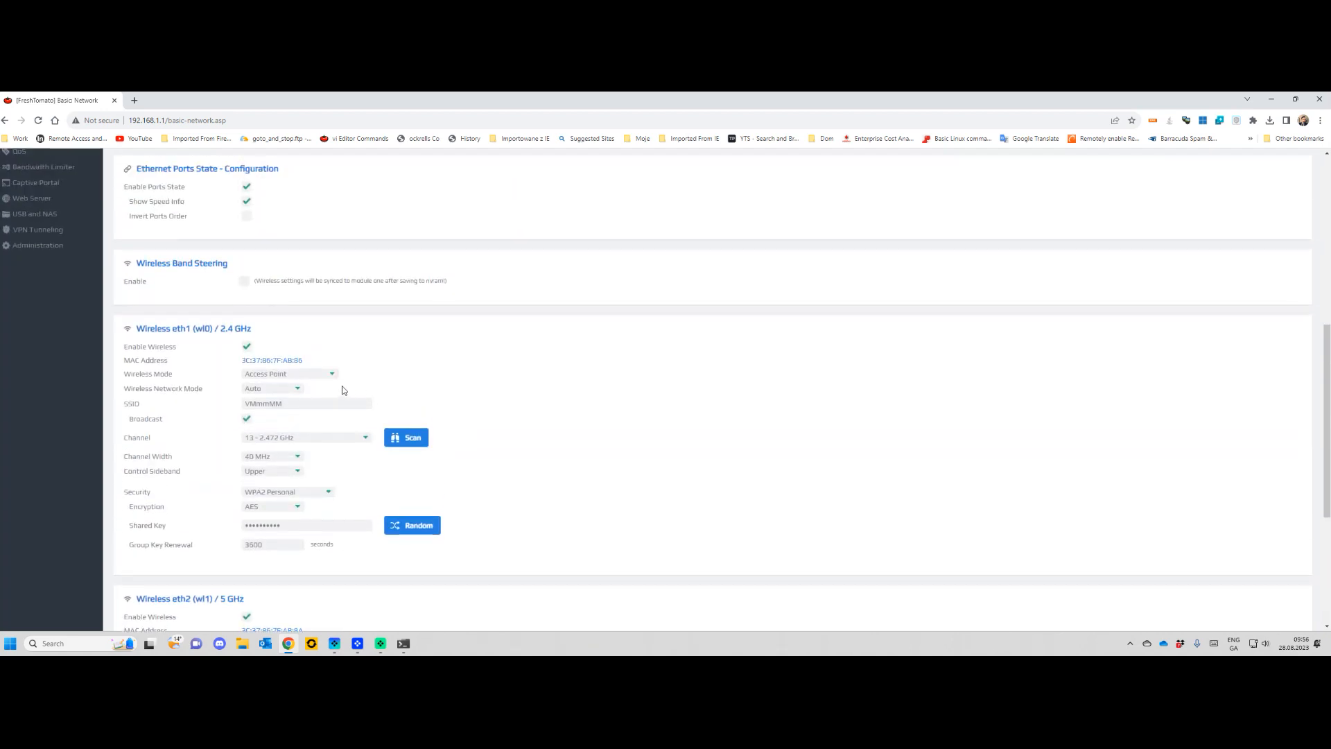
- Replace the SSID of the 2.4 GHz wireless network with a name beginning with "DoNot"
{"action": "left_click", "coordinate": [125, 405]}
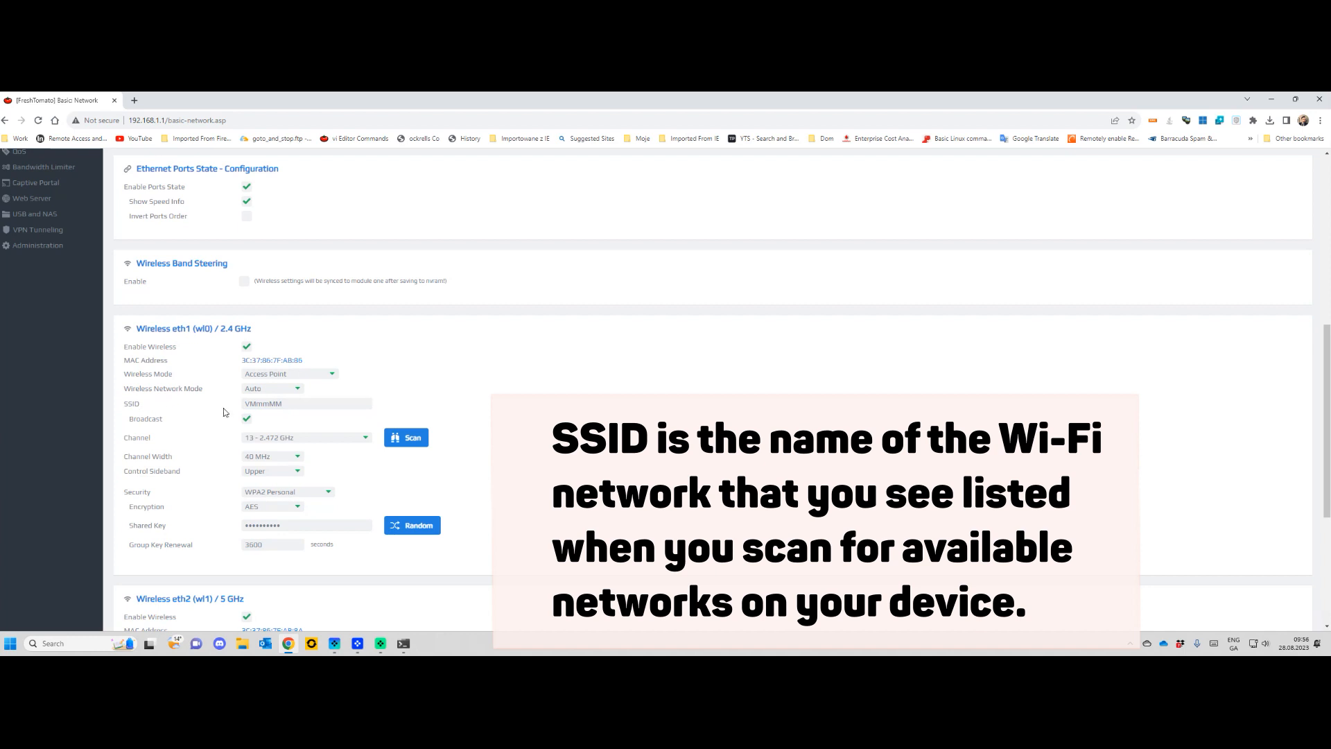
{"action": "double_click", "coordinate": [296, 406]}
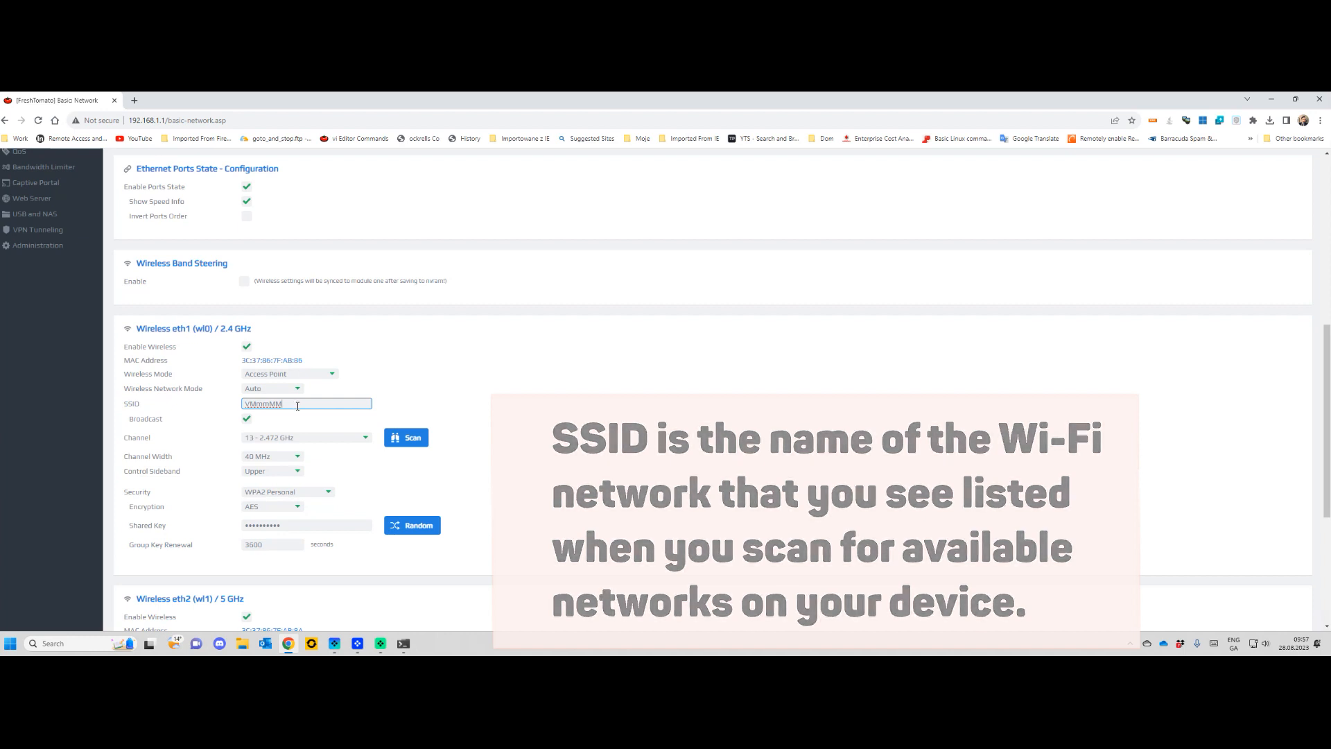
{"action": "left_click_drag", "start_coordinate": [296, 406], "coordinate": [232, 402]}
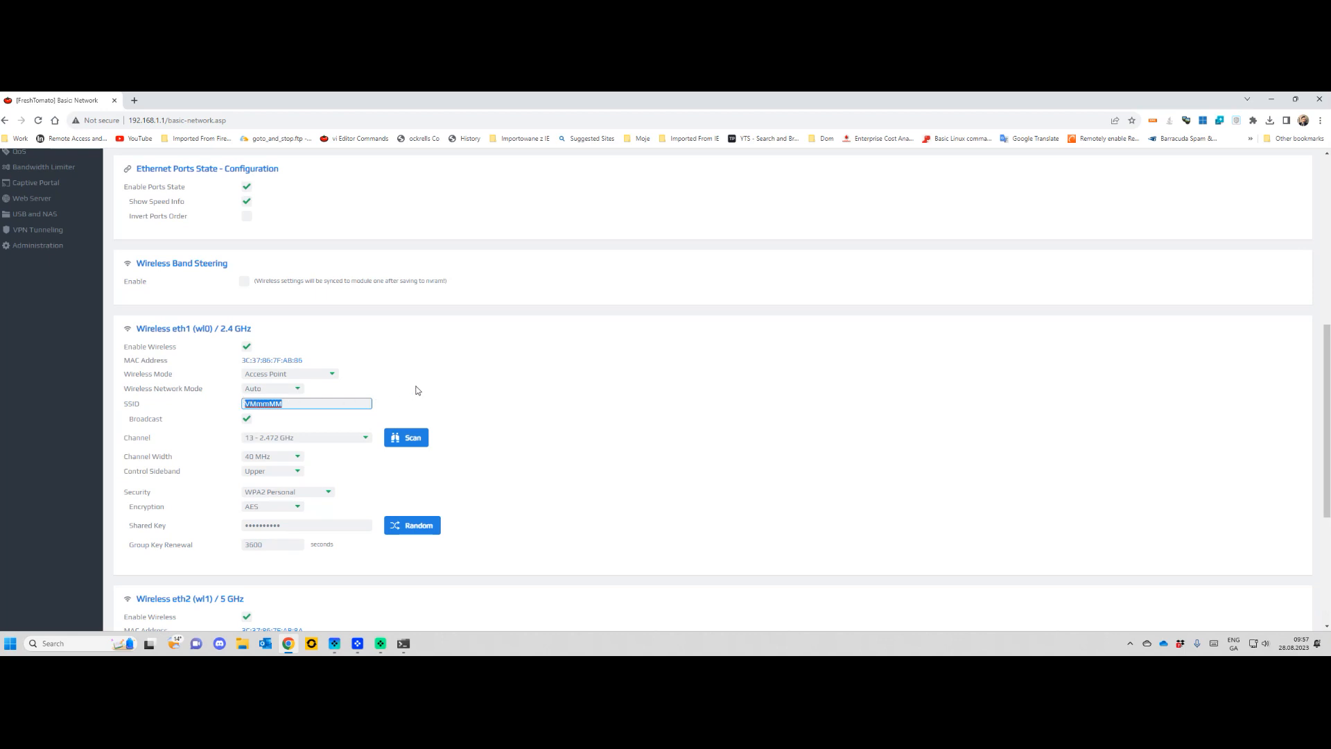
{"action": "left_click", "coordinate": [323, 407]}
{"action": "key", "text": "BackSpace"}
{"action": "key", "text": "BackSpace"}
{"action": "key", "text": "BackSpace"}
{"action": "key", "text": "BackSpace"}
{"action": "key", "text": "BackSpace"}
{"action": "key", "text": "BackSpace"}
{"action": "type", "text": "Do"}
{"action": "type", "text": "Nop"}
{"action": "key", "text": "BackSpace"}
{"action": "type", "text": "t"}
- Examine the 2.4 GHz network's security and shared key fields and locate the option for saving the page
{"action": "left_click", "coordinate": [251, 493]}
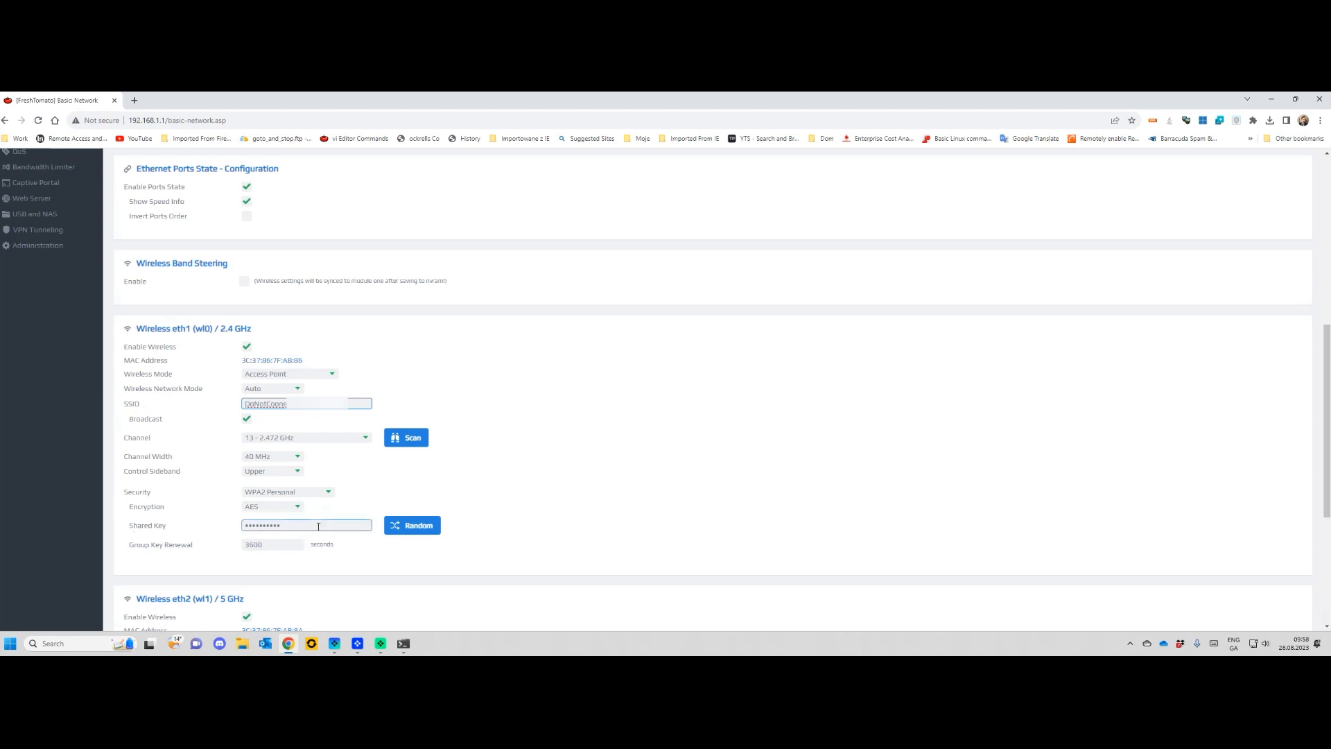
{"action": "left_click", "coordinate": [283, 526]}
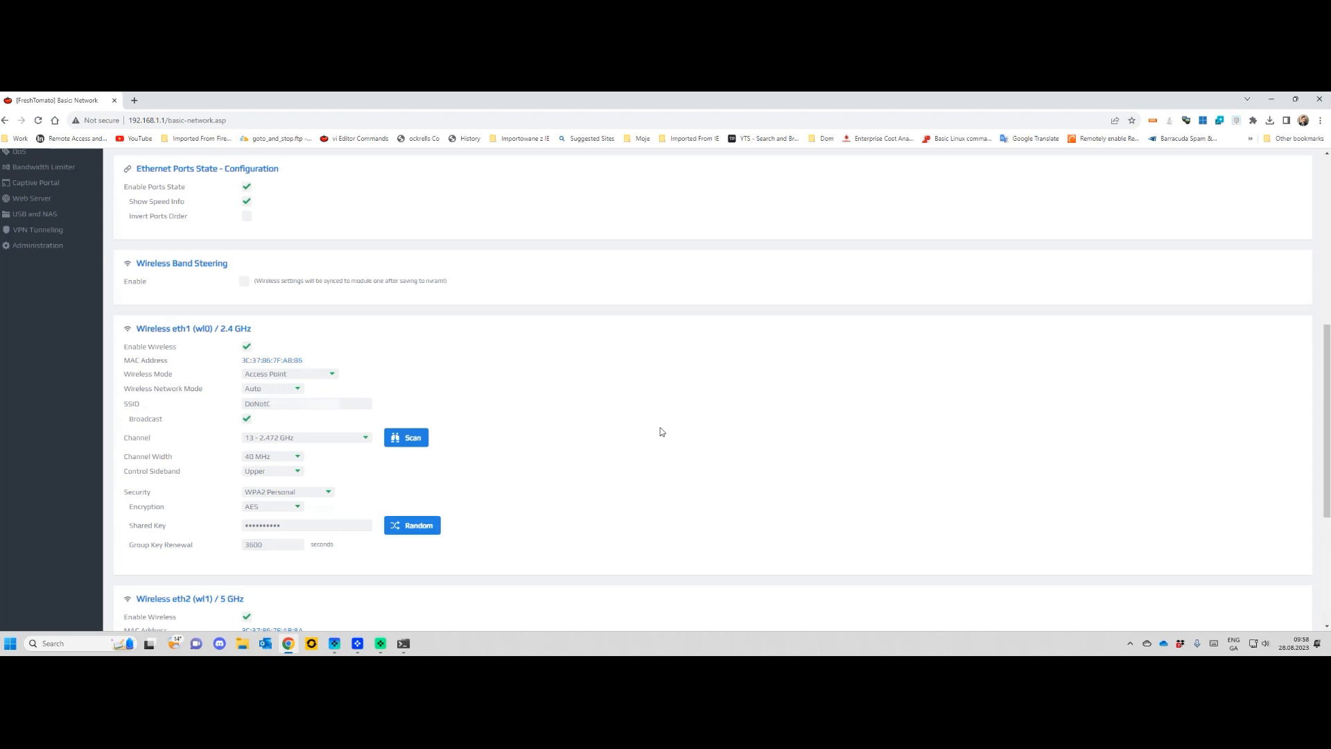
{"action": "scroll", "coordinate": [773, 493], "scroll_direction": "down", "scroll_amount": 3}
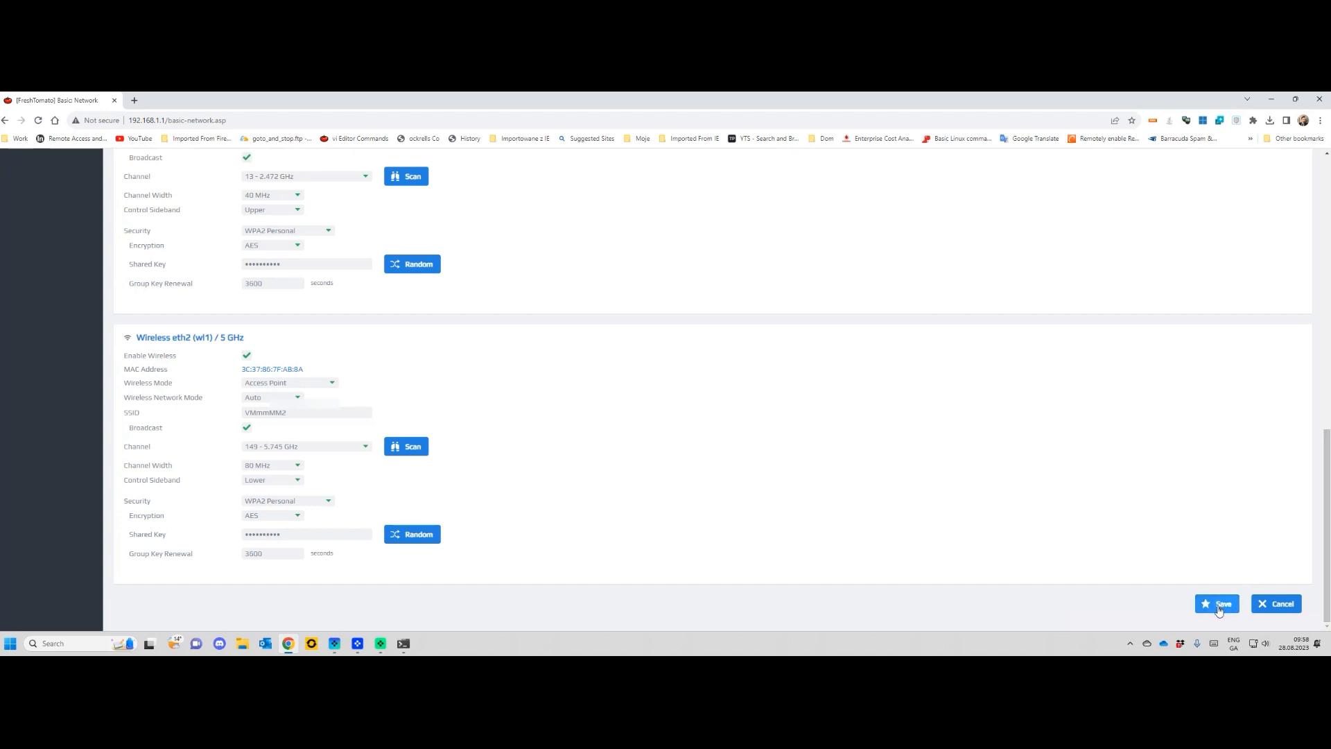
{"action": "scroll", "coordinate": [975, 522], "scroll_direction": "up", "scroll_amount": 2}
{"action": "scroll", "coordinate": [975, 522], "scroll_direction": "up", "scroll_amount": 2}
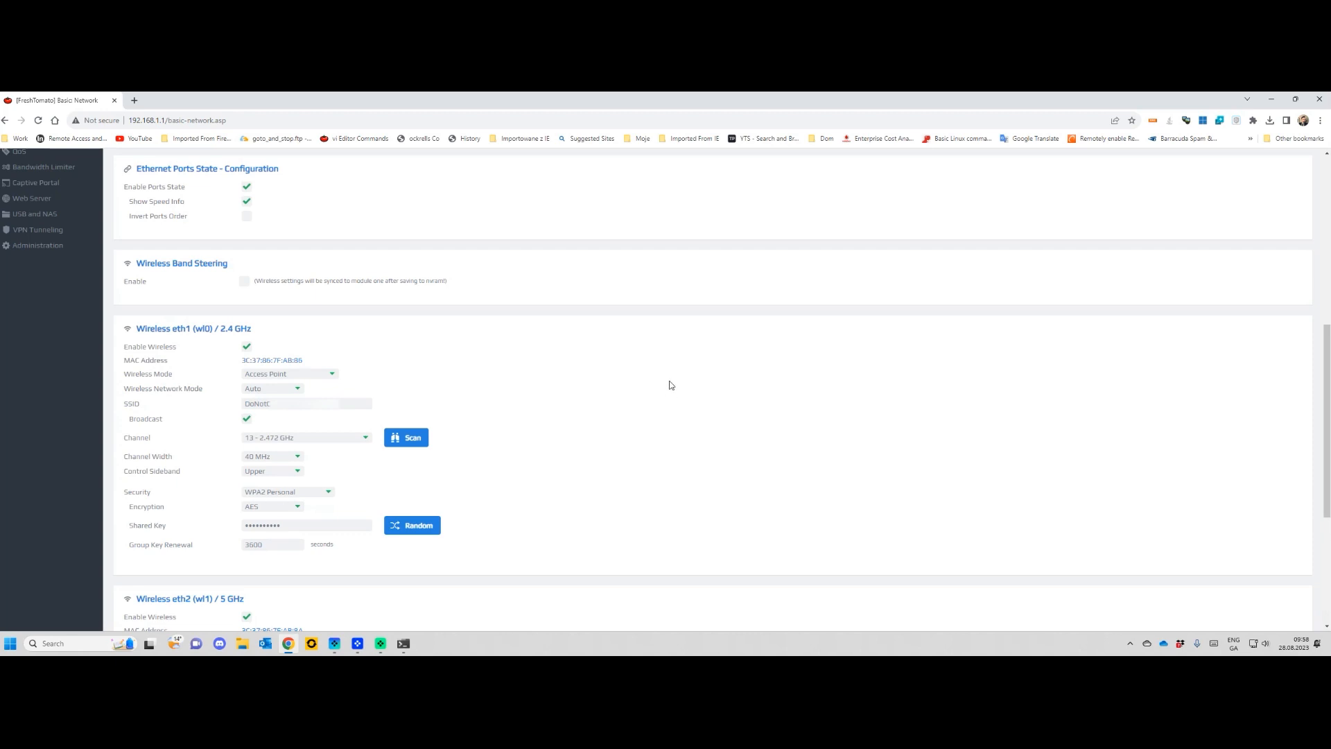
{"action": "scroll", "coordinate": [652, 371], "scroll_direction": "up", "scroll_amount": 6}
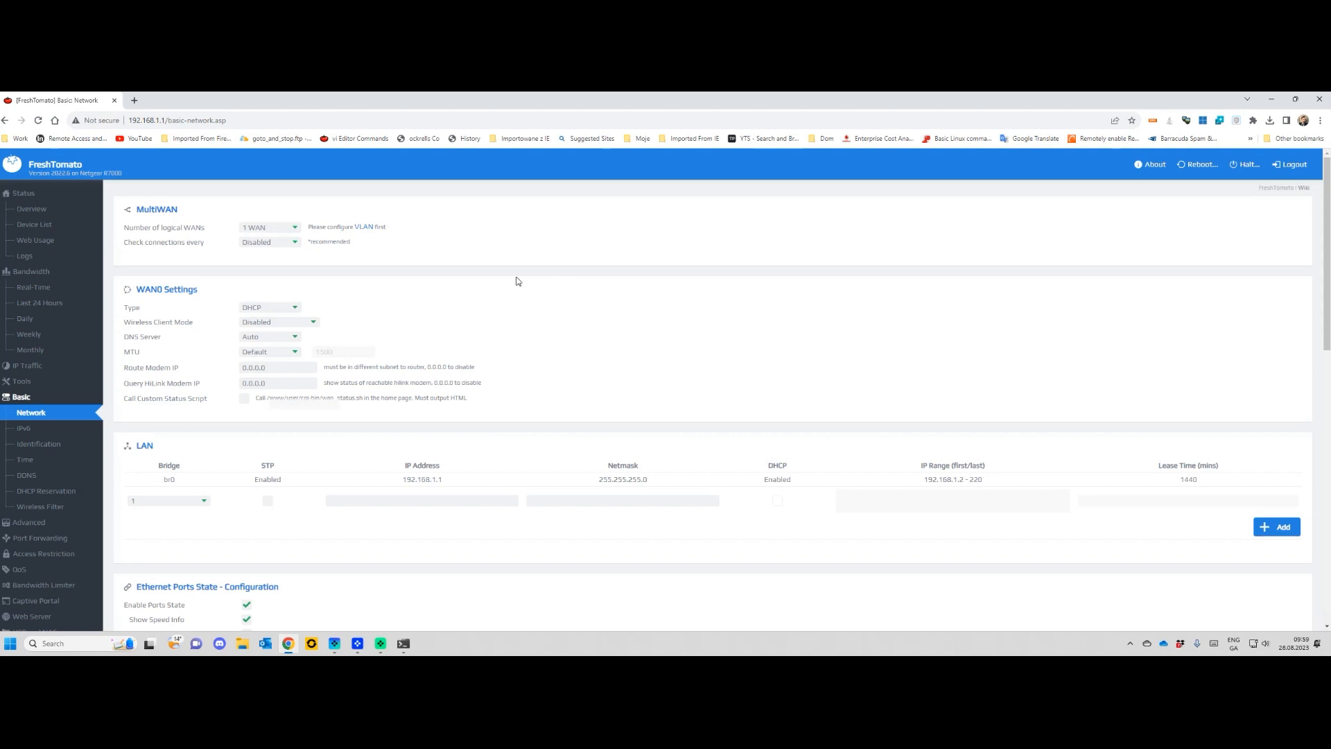
- Switch to Command Prompt, run ipconfig again and highlight the Ethernet adapter's default gateway address
{"action": "left_click", "coordinate": [407, 646]}
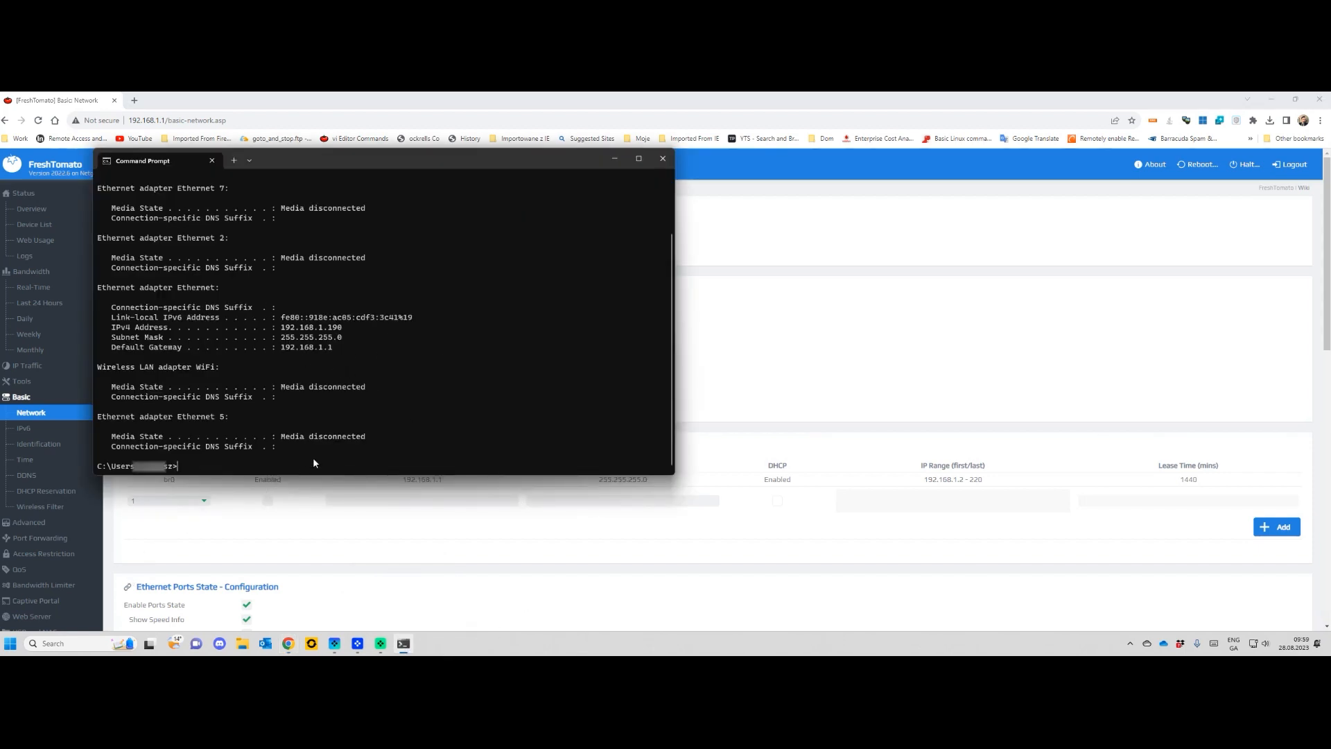
{"action": "type", "text": "ipconfig"}
{"action": "key", "text": "Return"}
{"action": "left_click_drag", "start_coordinate": [337, 352], "coordinate": [285, 351]}
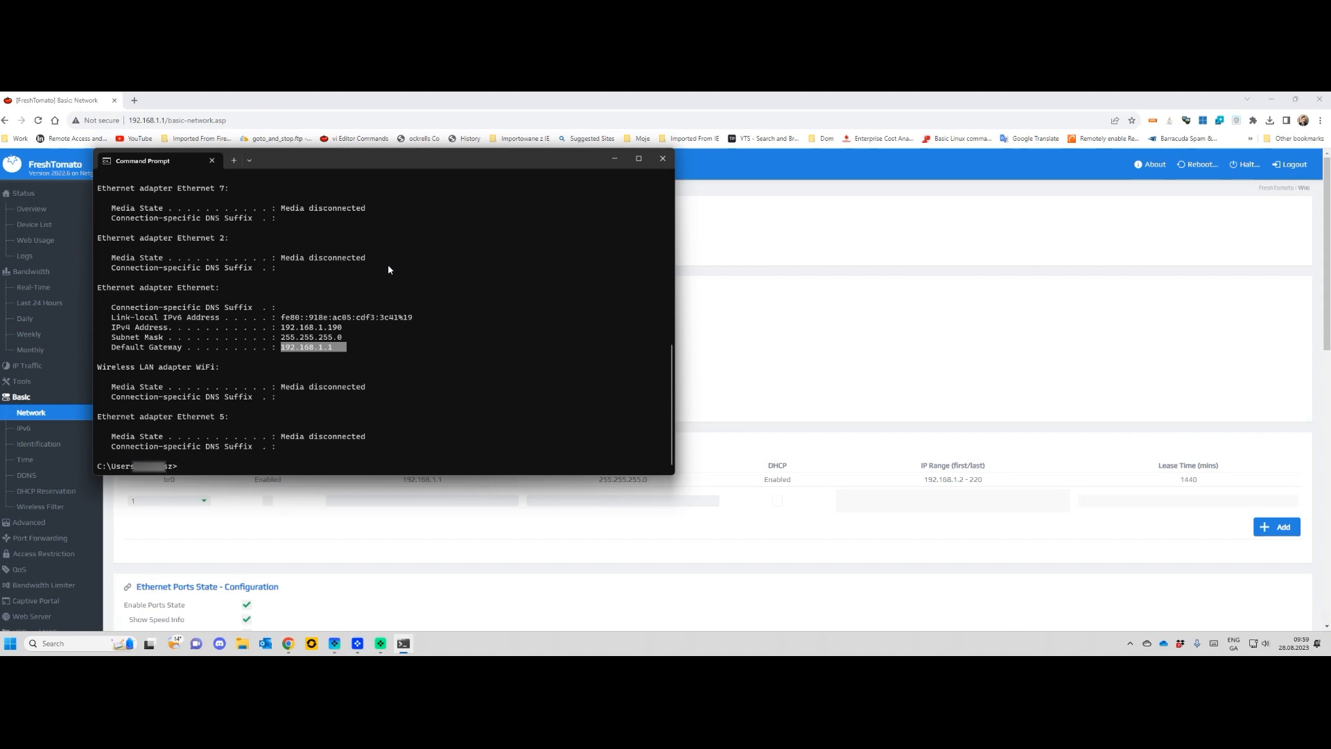
- Return to the FreshTomato page in the browser and open the Admin Access settings under Administration
{"action": "left_click", "coordinate": [806, 352]}
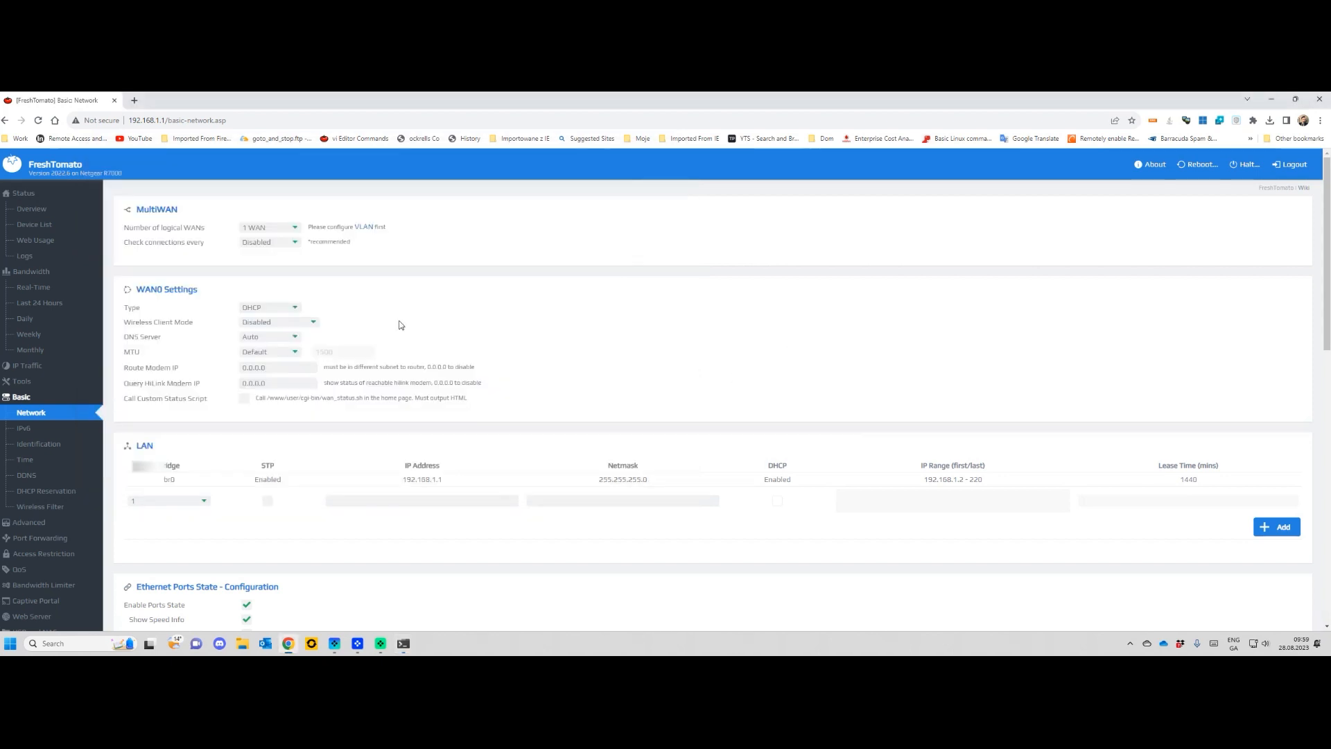
{"action": "left_click", "coordinate": [262, 368]}
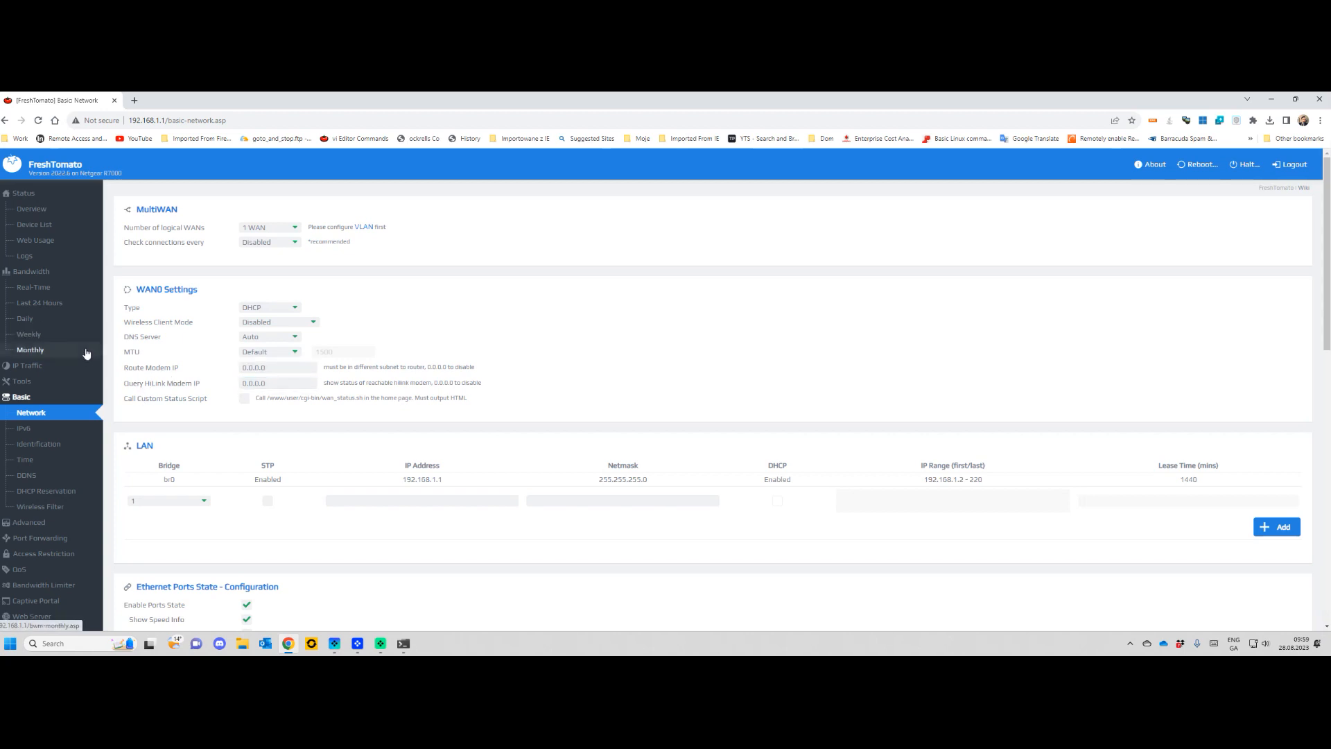
{"action": "scroll", "coordinate": [78, 346], "scroll_direction": "down", "scroll_amount": 3}
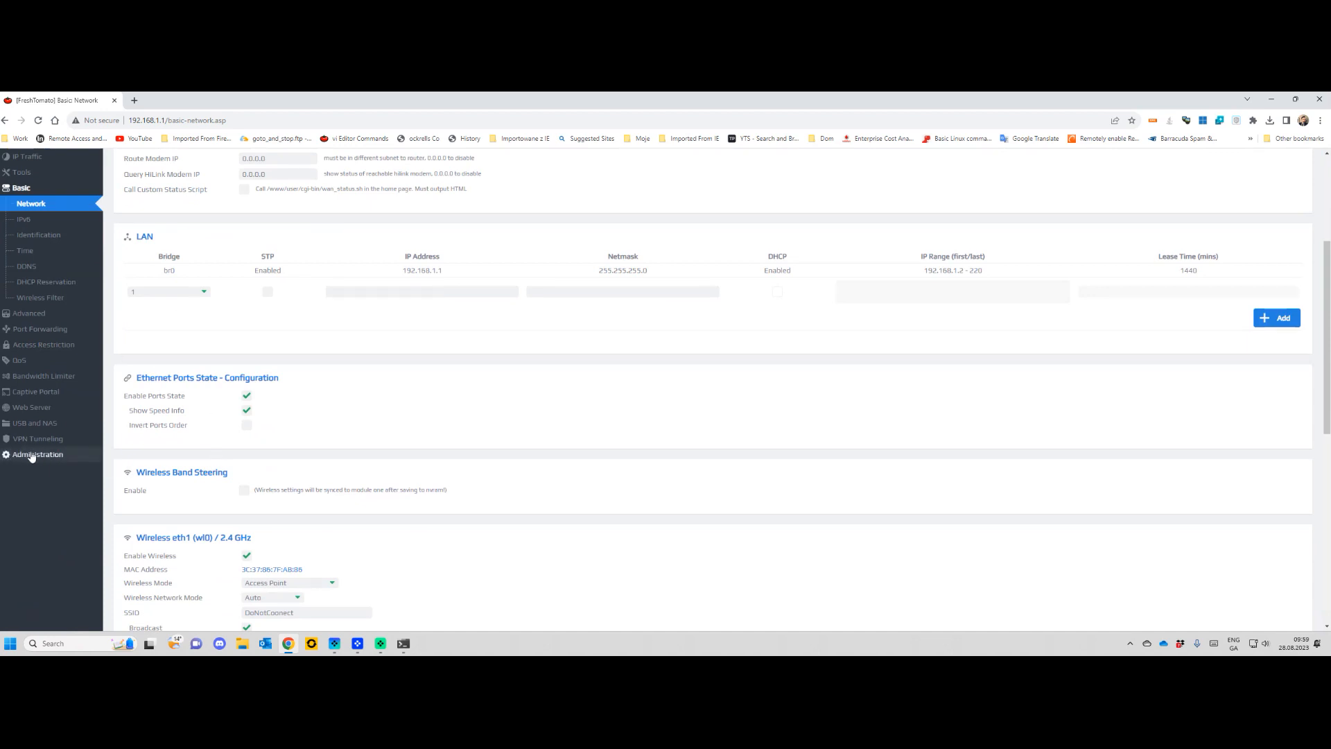
{"action": "left_click", "coordinate": [40, 456]}
- Examine the Admin Access settings, including the web admin, SSH, Telnet, admin restrictions and the router's username and password fields
{"action": "scroll", "coordinate": [85, 421], "scroll_direction": "down", "scroll_amount": 3}
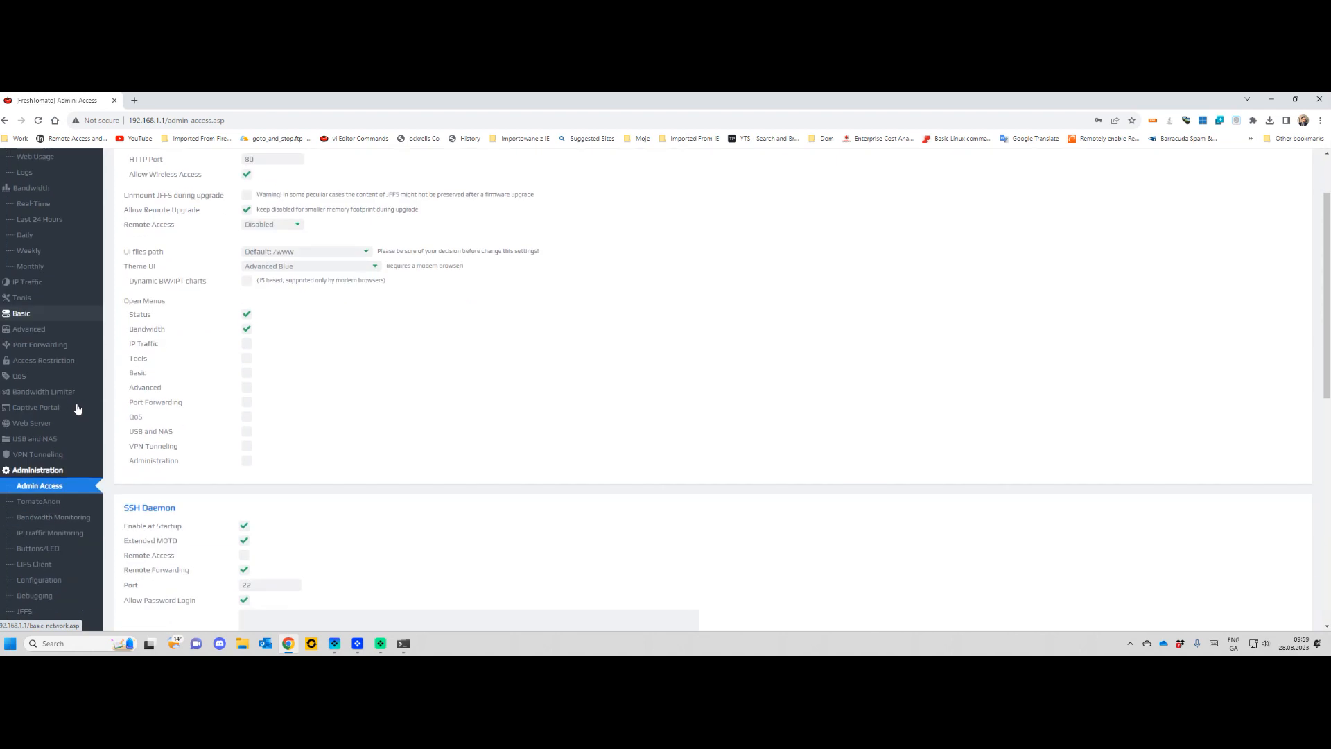
{"action": "scroll", "coordinate": [82, 500], "scroll_direction": "up", "scroll_amount": 1}
{"action": "scroll", "coordinate": [82, 500], "scroll_direction": "up", "scroll_amount": 2}
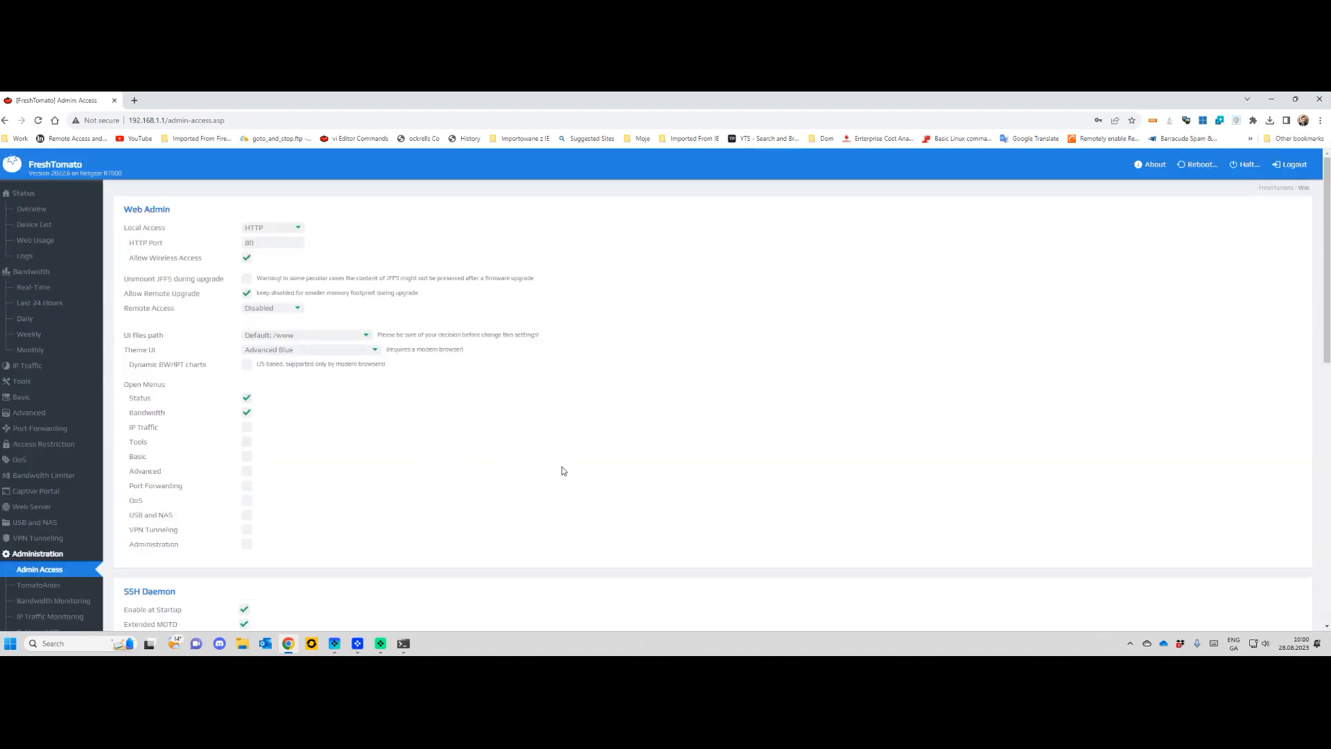
{"action": "scroll", "coordinate": [564, 459], "scroll_direction": "down", "scroll_amount": 3}
{"action": "scroll", "coordinate": [563, 460], "scroll_direction": "down", "scroll_amount": 5}
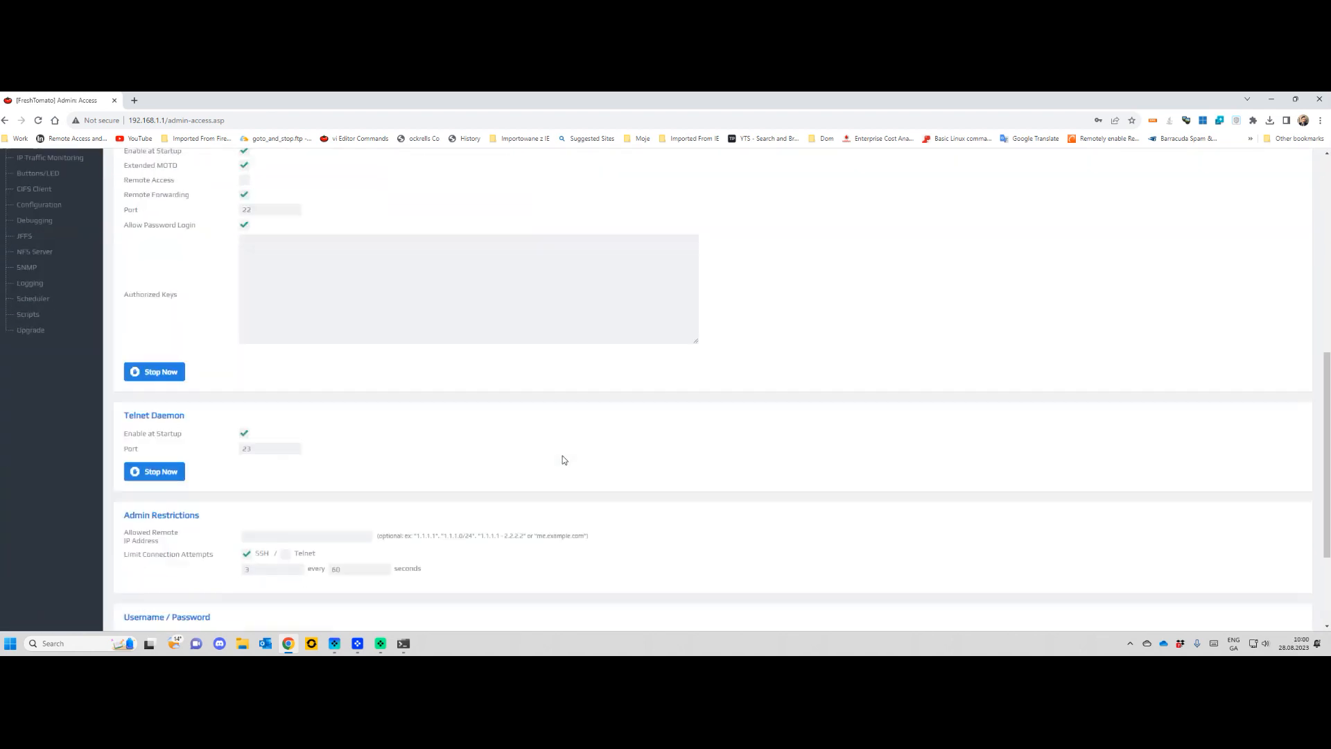
{"action": "left_click", "coordinate": [284, 541]}
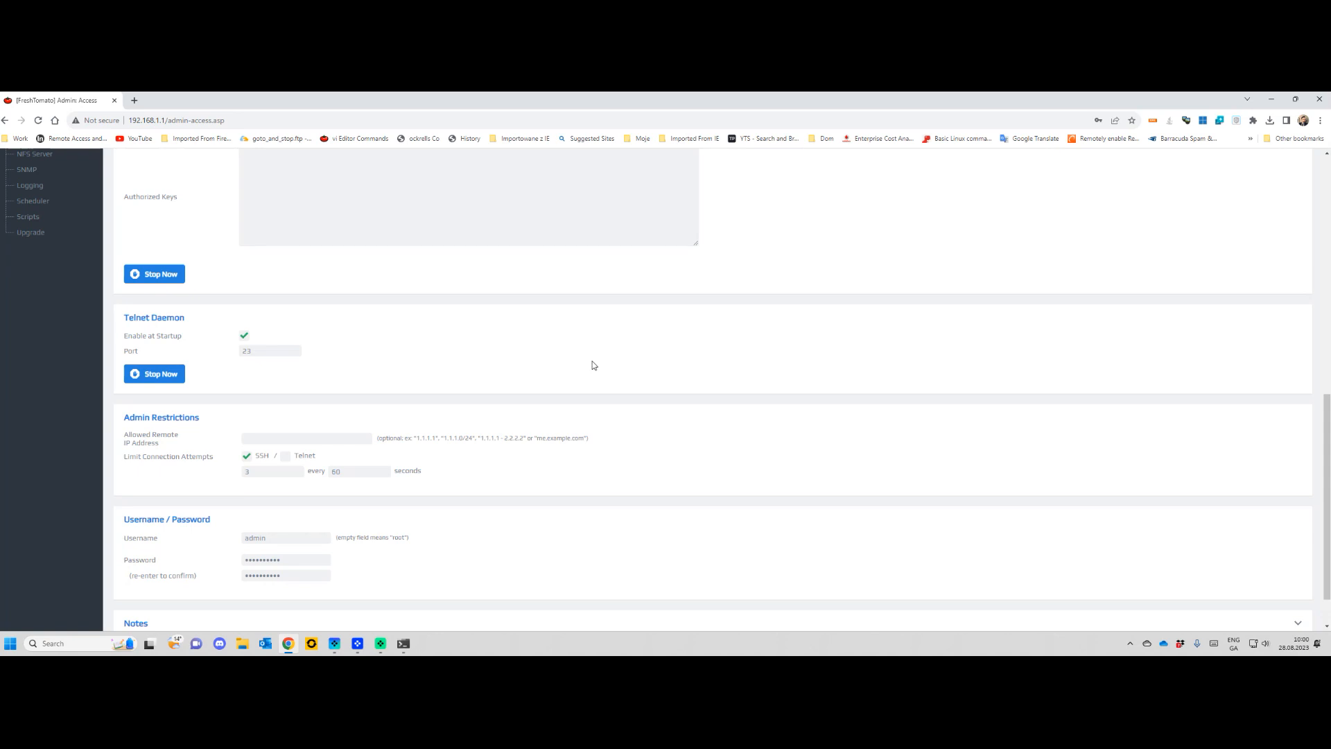
{"action": "scroll", "coordinate": [593, 365], "scroll_direction": "up", "scroll_amount": 3}
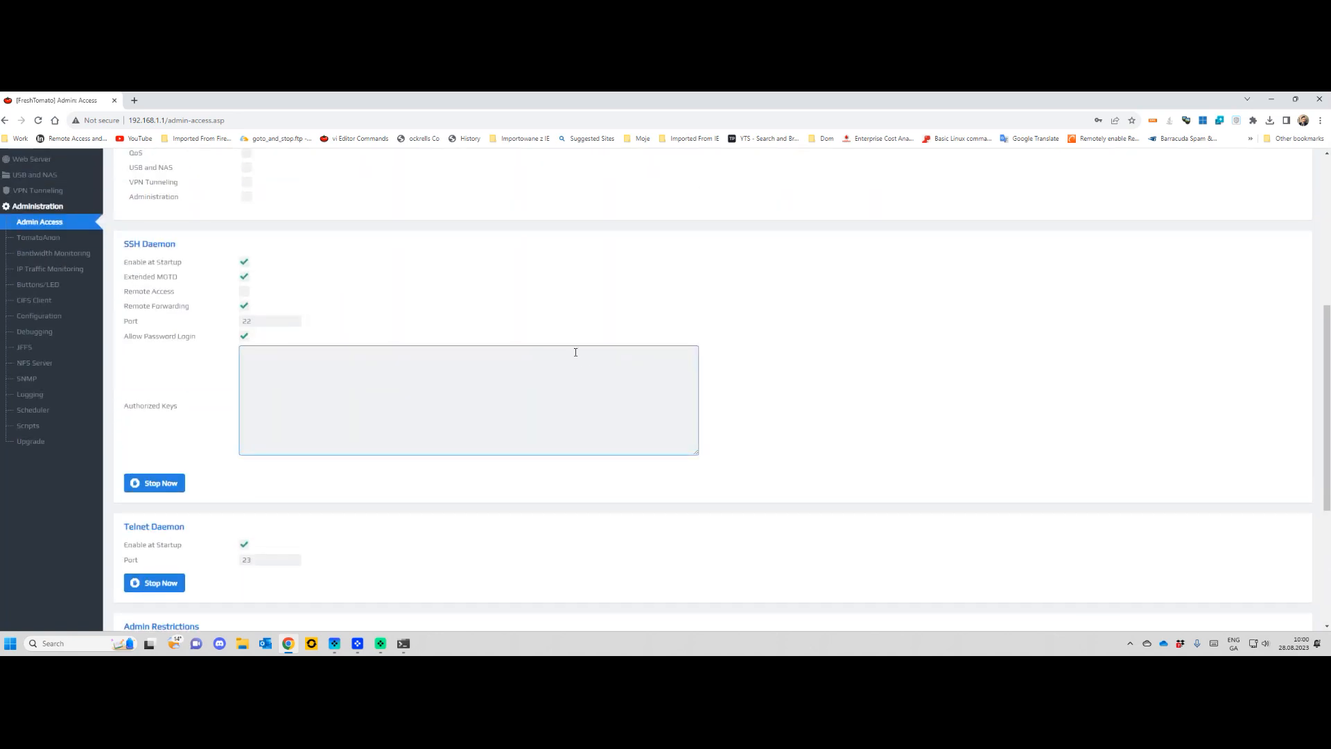